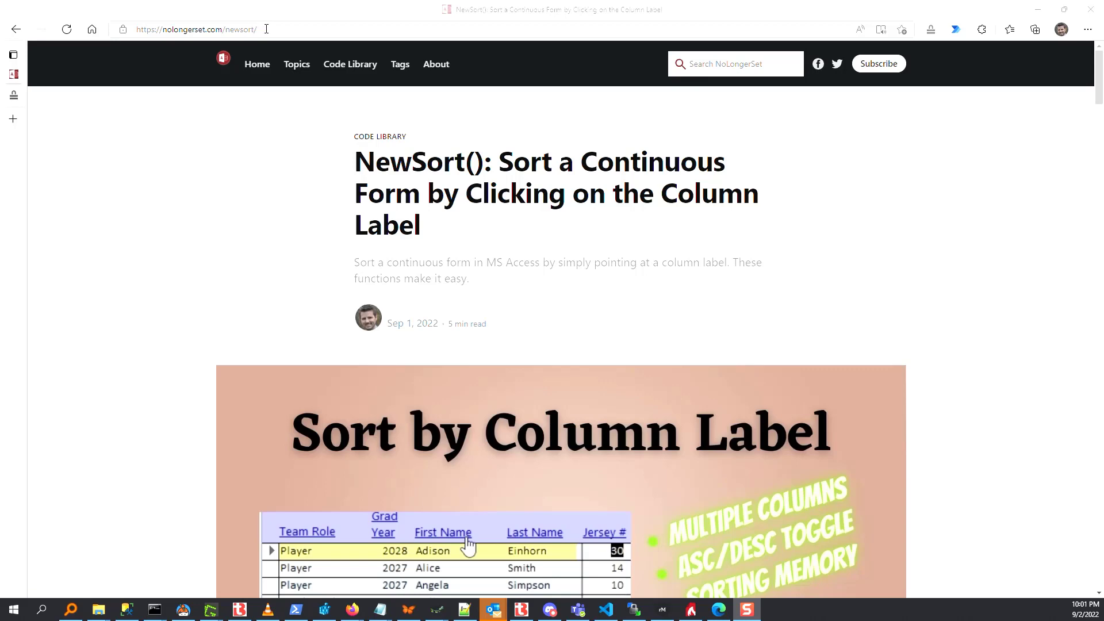
Step: Open the NewSort() article from the site's home page and find the sample database link in it
{"action": "left_click", "coordinate": [258, 65]}
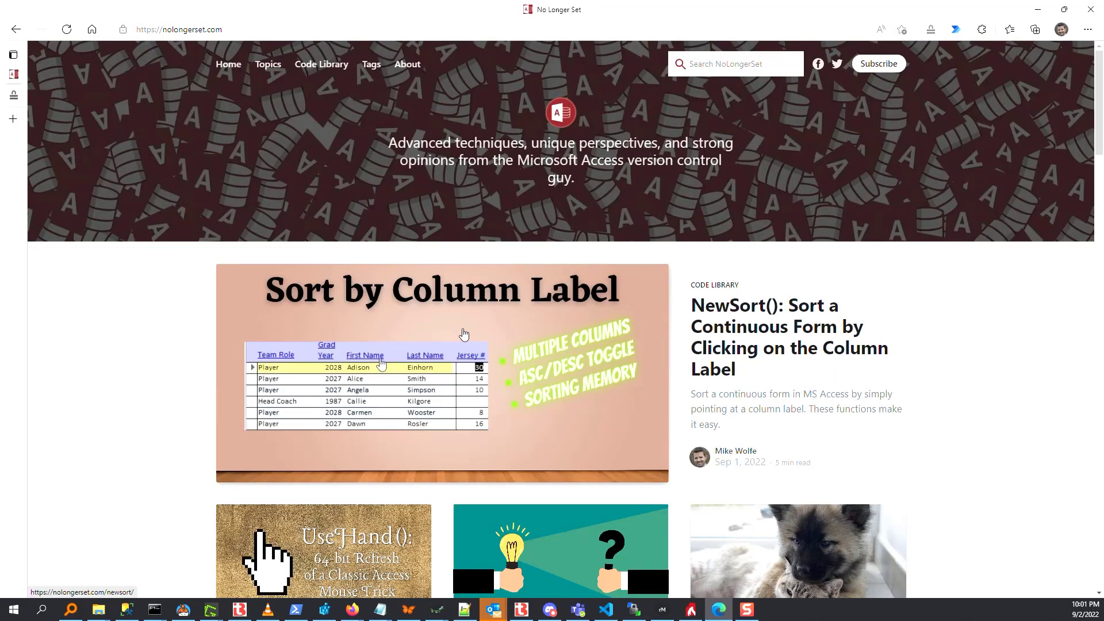
{"action": "left_click", "coordinate": [461, 334]}
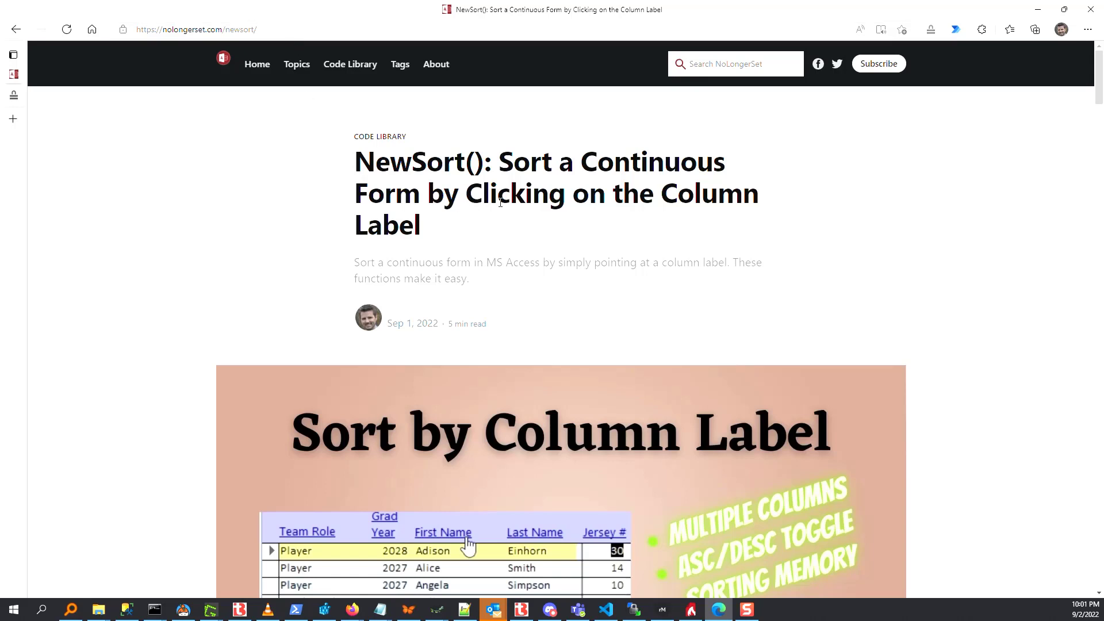
{"action": "scroll", "coordinate": [500, 202], "scroll_direction": "down", "scroll_amount": 4}
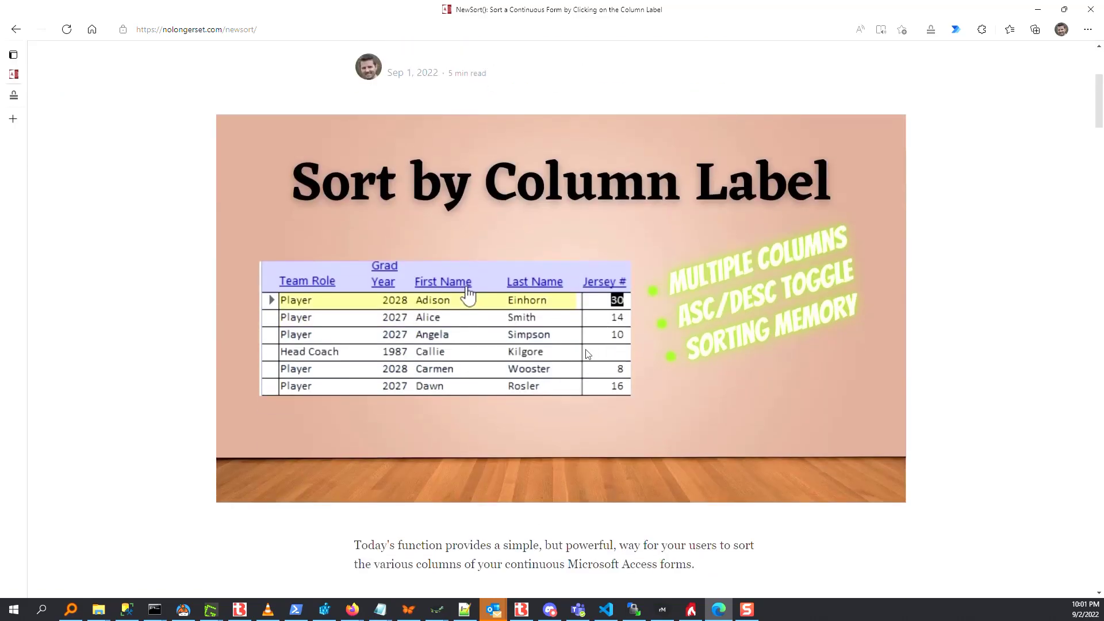
{"action": "scroll", "coordinate": [586, 349], "scroll_direction": "down", "scroll_amount": 10}
{"action": "scroll", "coordinate": [586, 349], "scroll_direction": "down", "scroll_amount": 20}
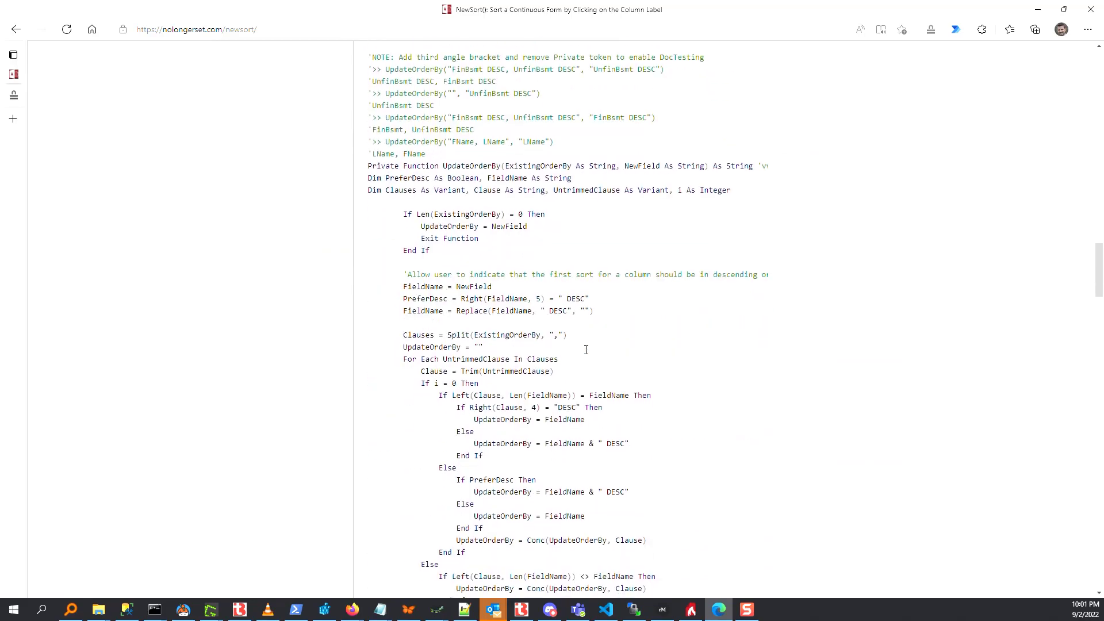
{"action": "scroll", "coordinate": [583, 360], "scroll_direction": "down", "scroll_amount": 5}
{"action": "scroll", "coordinate": [581, 360], "scroll_direction": "up", "scroll_amount": 11}
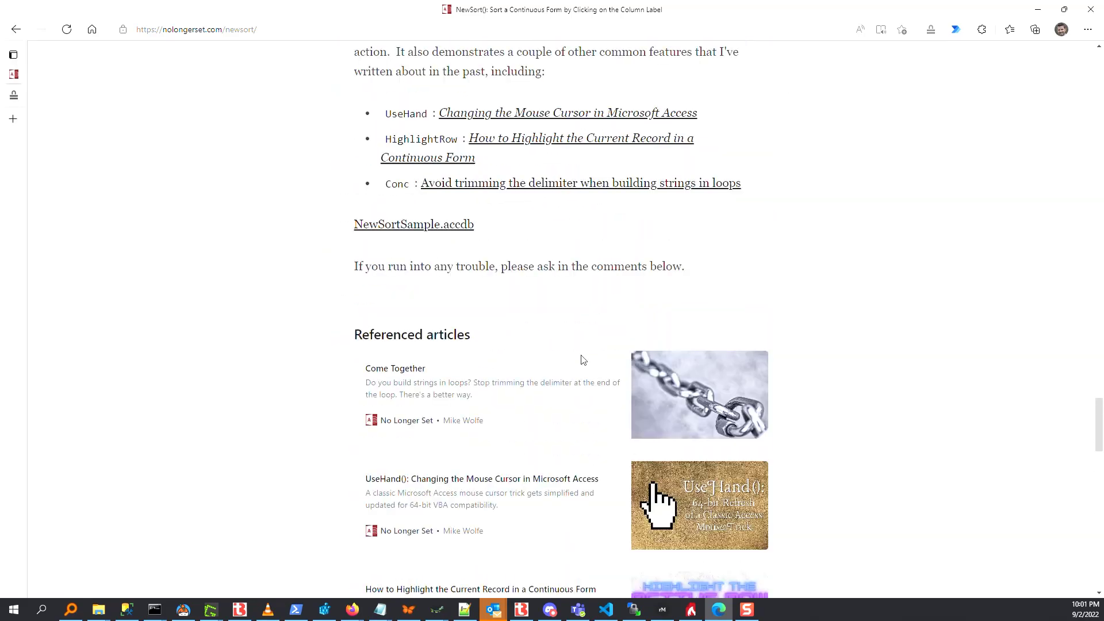
Step: Download the NewSortSample.accdb sample and show the downloaded zip file in its folder
{"action": "left_click", "coordinate": [410, 414]}
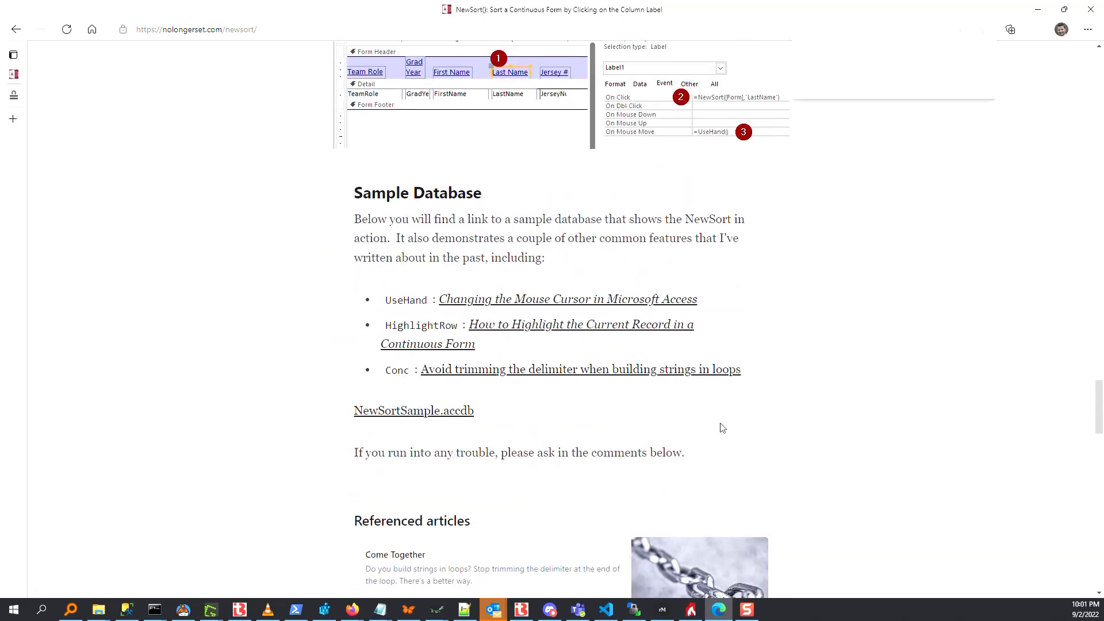
{"action": "mouse_move", "coordinate": [887, 89]}
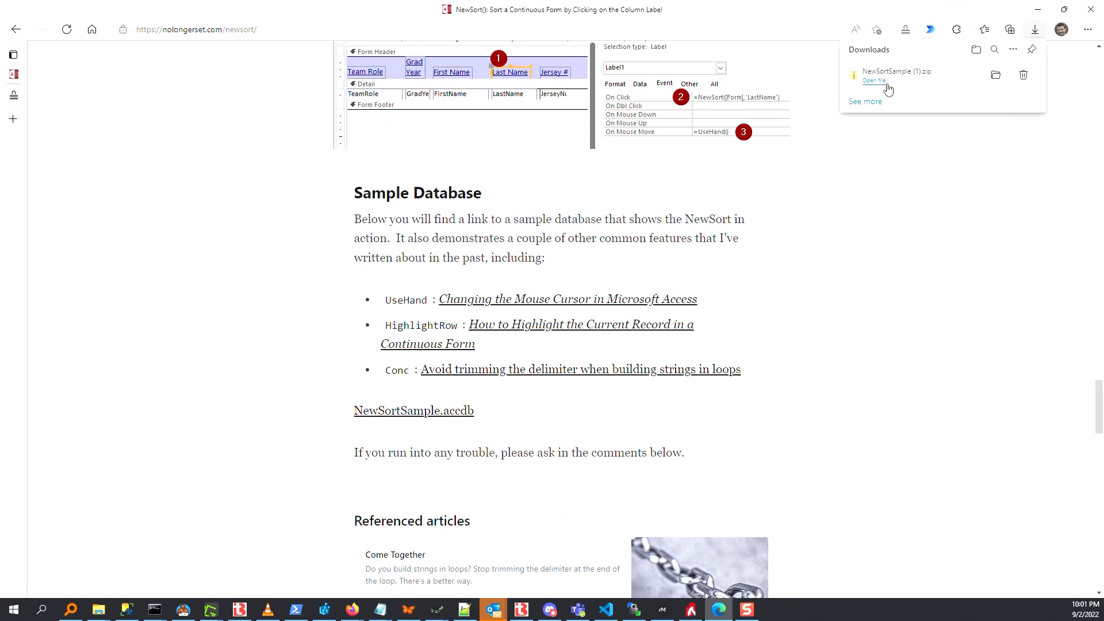
{"action": "left_click", "coordinate": [991, 79]}
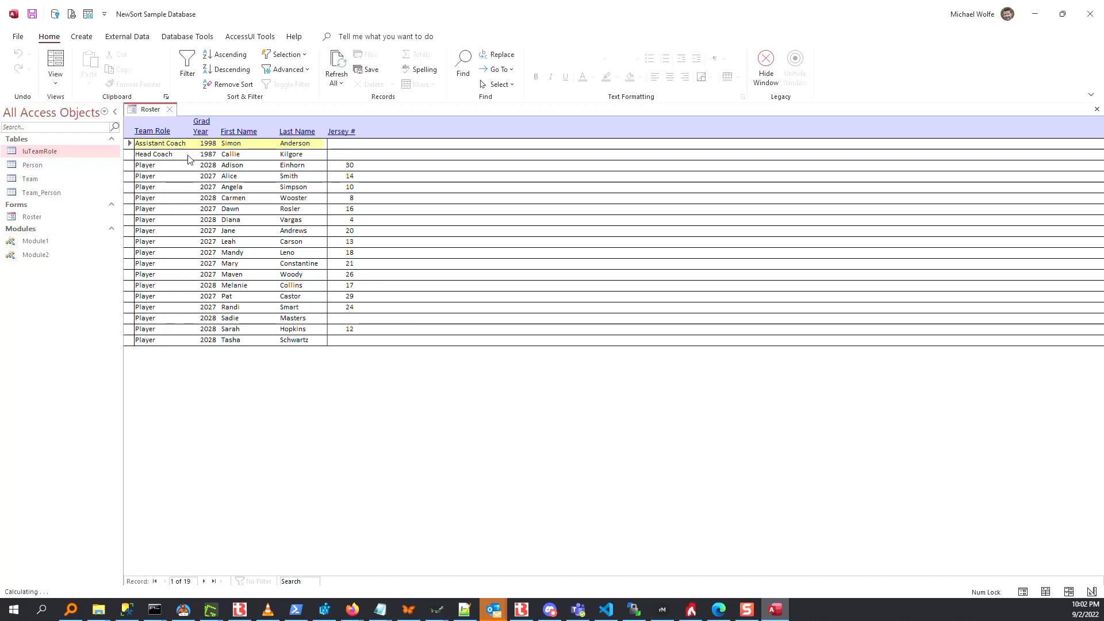
Step: Step through the Roster form's records down to the sixth and back up to the third to examine the current-row highlighting
{"action": "key", "text": "Down"}
{"action": "key", "text": "Down"}
{"action": "key", "text": "Down"}
{"action": "key", "text": "Down"}
{"action": "key", "text": "Down"}
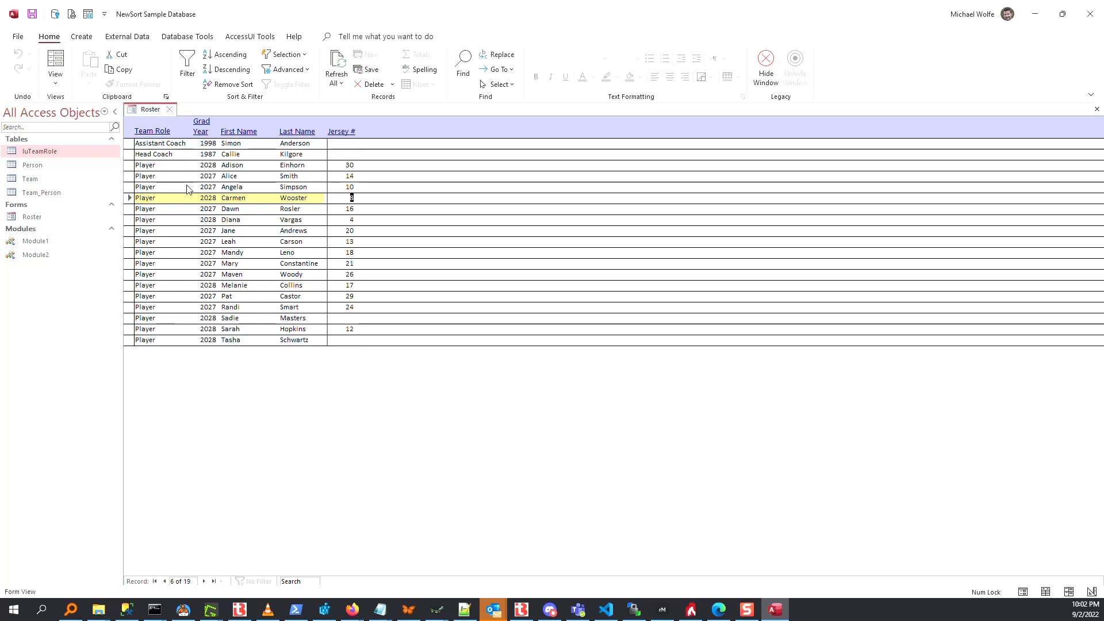
{"action": "key", "text": "Up"}
{"action": "key", "text": "Up"}
{"action": "key", "text": "Up"}
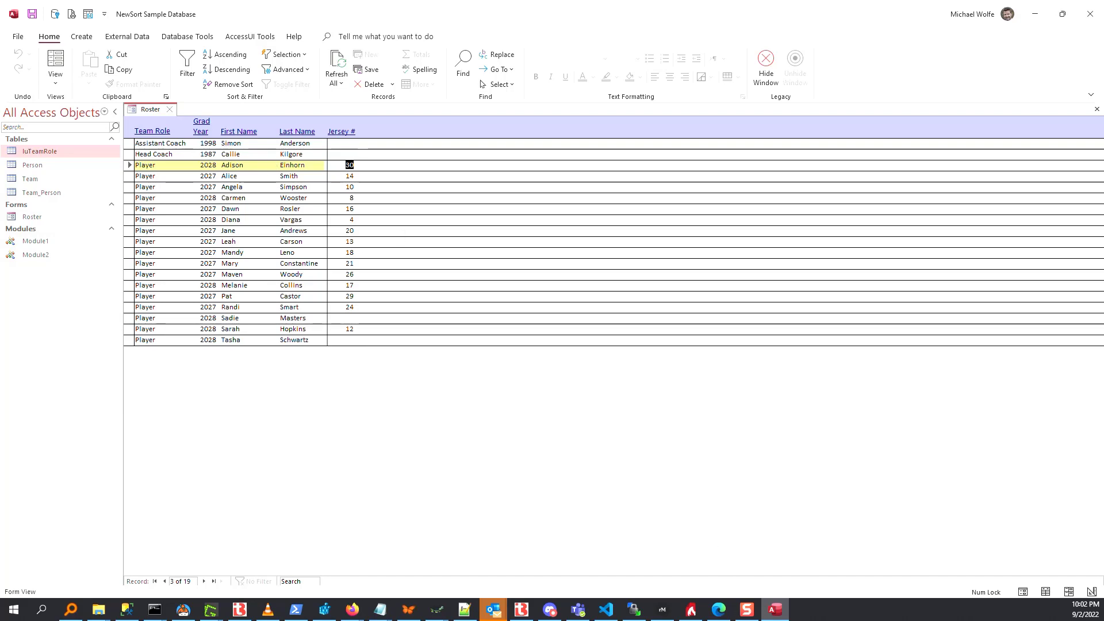
Step: Switch to the browser, look over the article's referenced articles, and return to the Access database
{"action": "left_click", "coordinate": [718, 610]}
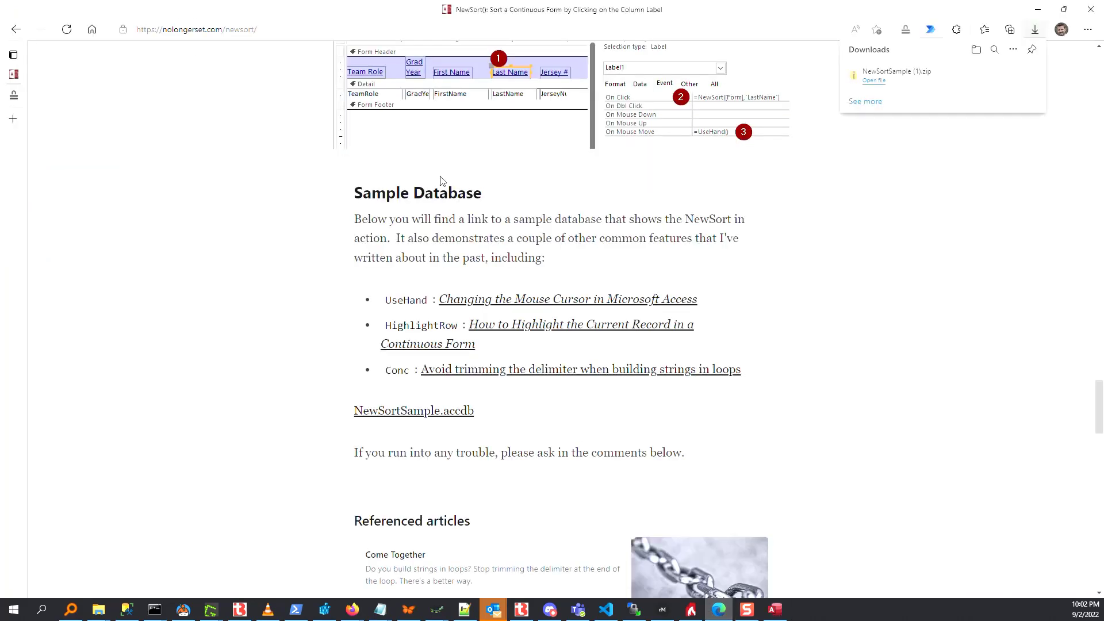
{"action": "scroll", "coordinate": [426, 391], "scroll_direction": "down", "scroll_amount": 7}
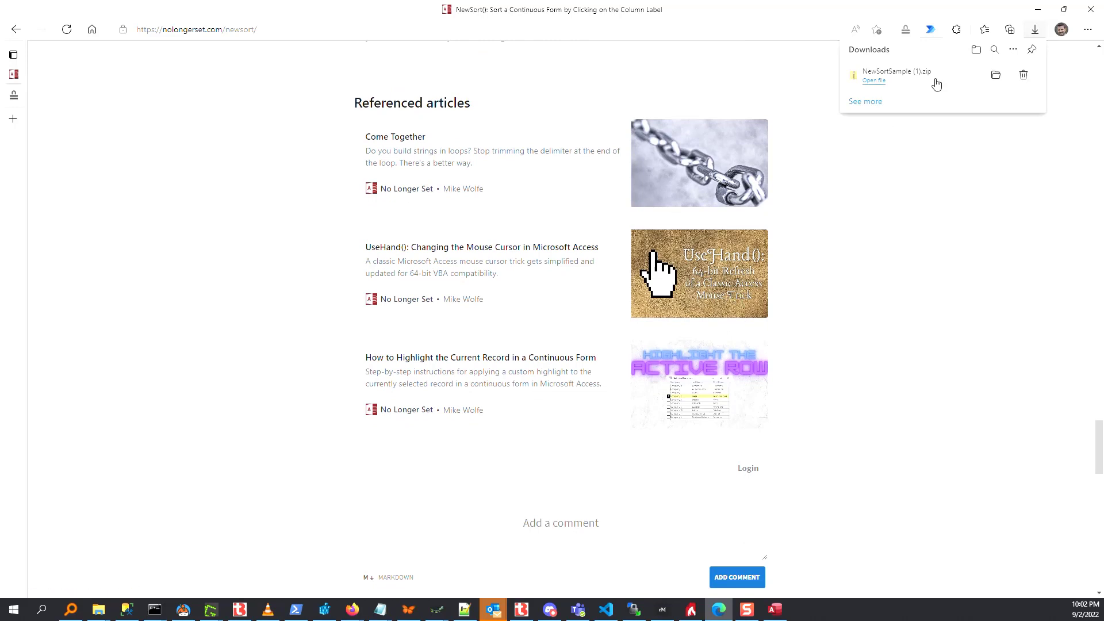
{"action": "left_click", "coordinate": [1039, 8]}
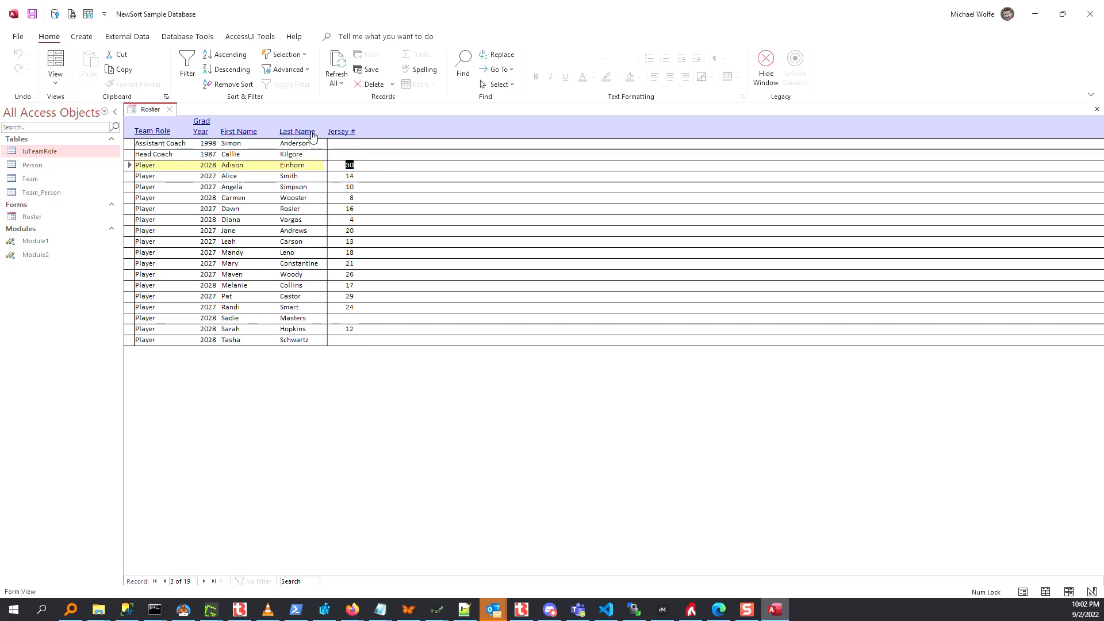
Step: Sort the roster in turn by Last Name, First Name, Jersey #, First Name again and Team Role using the column labels
{"action": "left_click", "coordinate": [313, 133]}
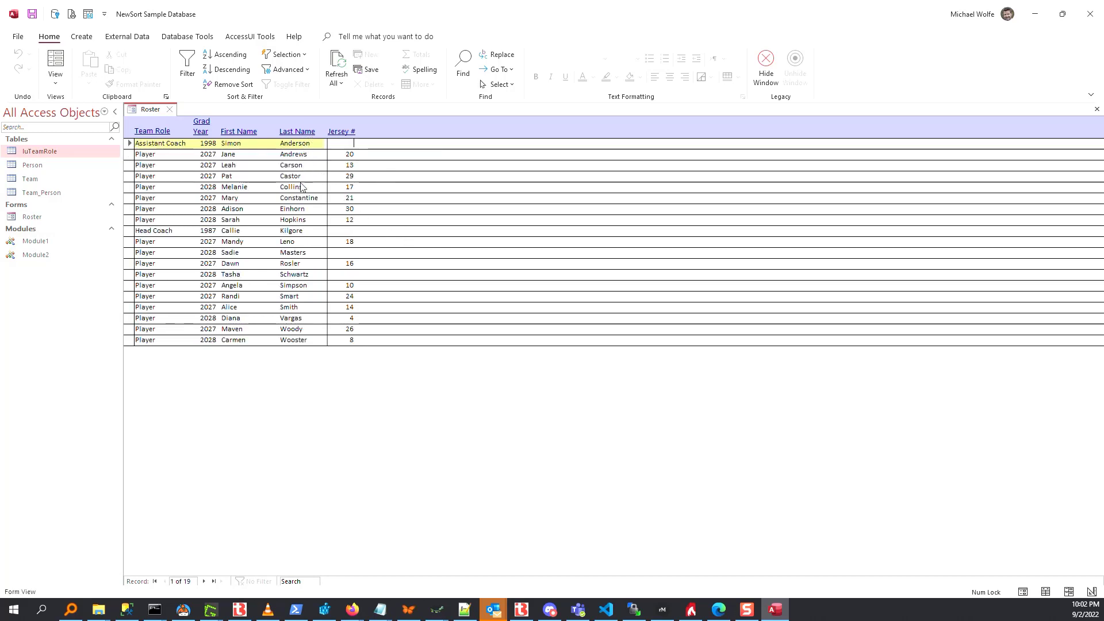
{"action": "left_click", "coordinate": [246, 133]}
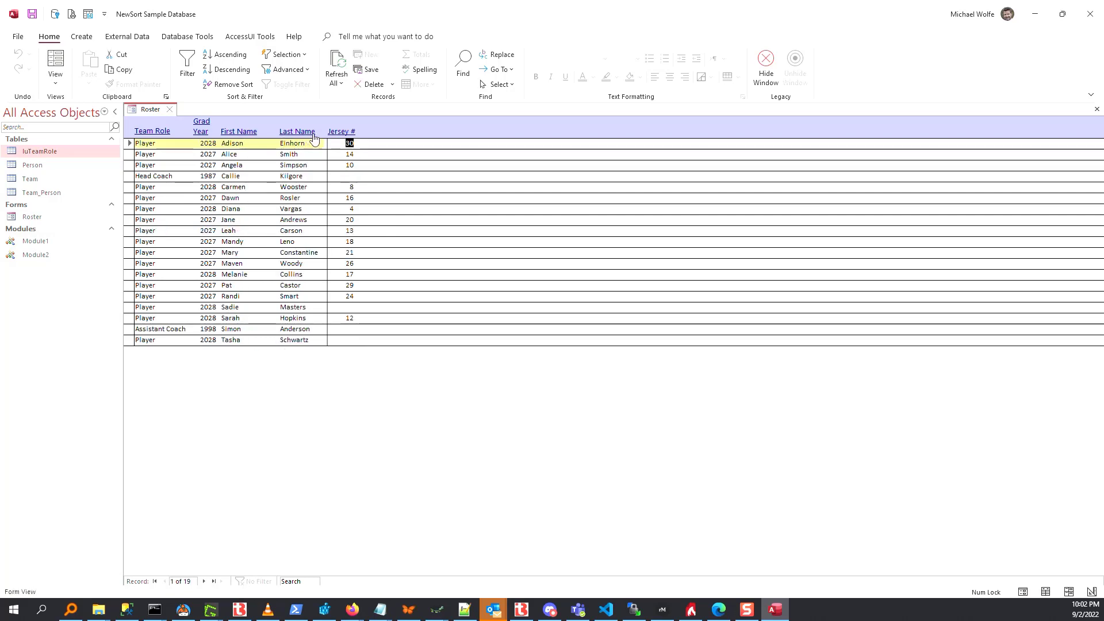
{"action": "left_click", "coordinate": [333, 133]}
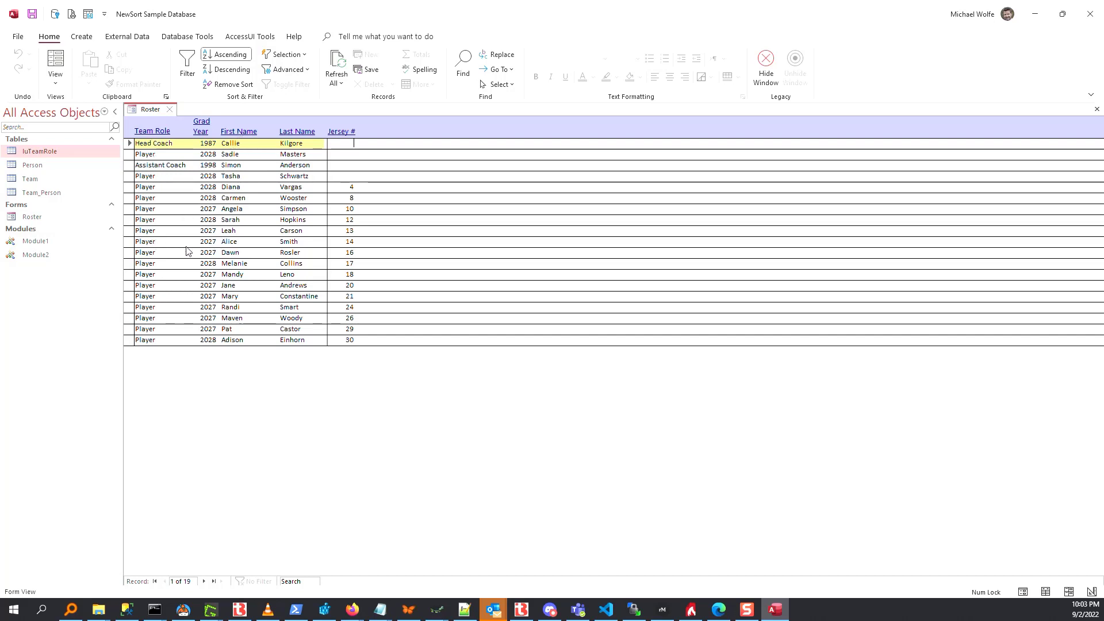
{"action": "left_click", "coordinate": [251, 136]}
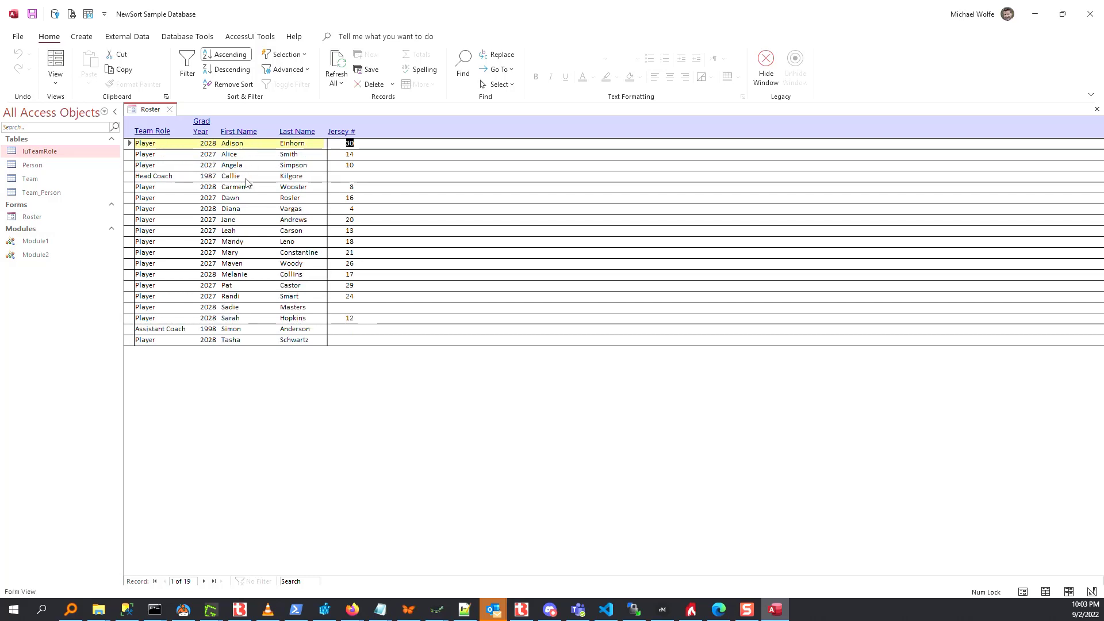
{"action": "left_click", "coordinate": [151, 132]}
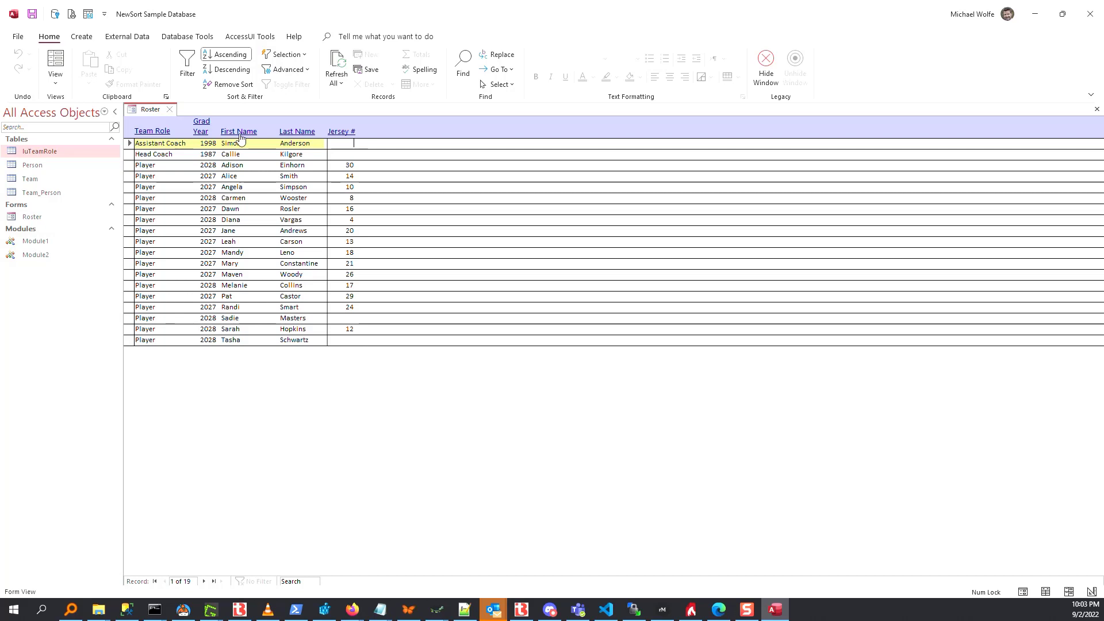
Step: Sort the roster by Last Name, Grad Year and Team Role in that order, making Team Role the primary sort
{"action": "left_click", "coordinate": [303, 134]}
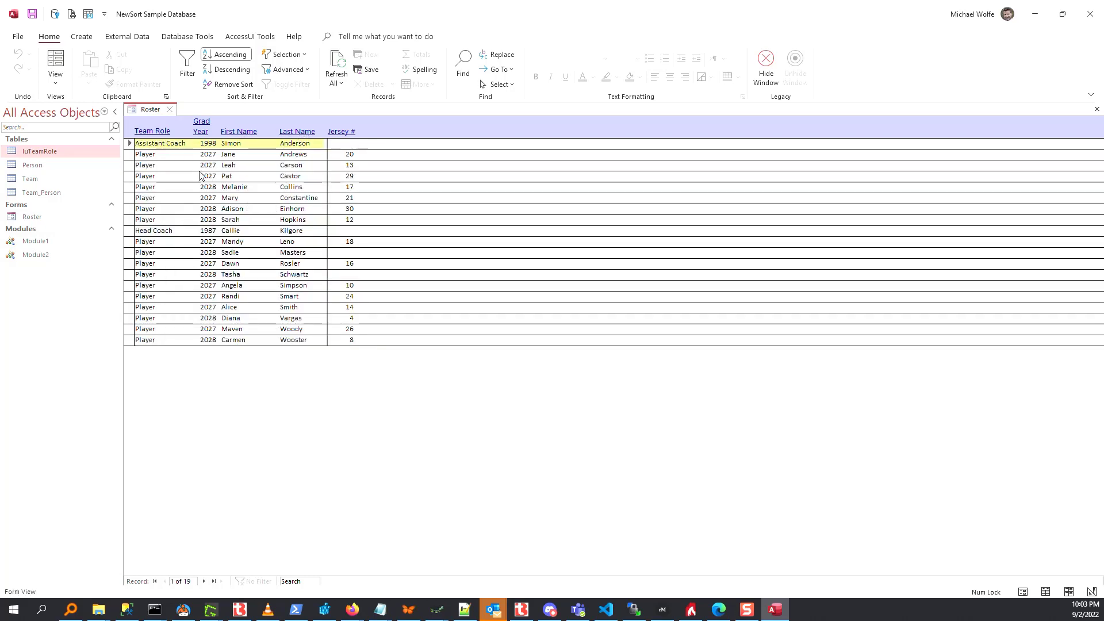
{"action": "left_click", "coordinate": [201, 128]}
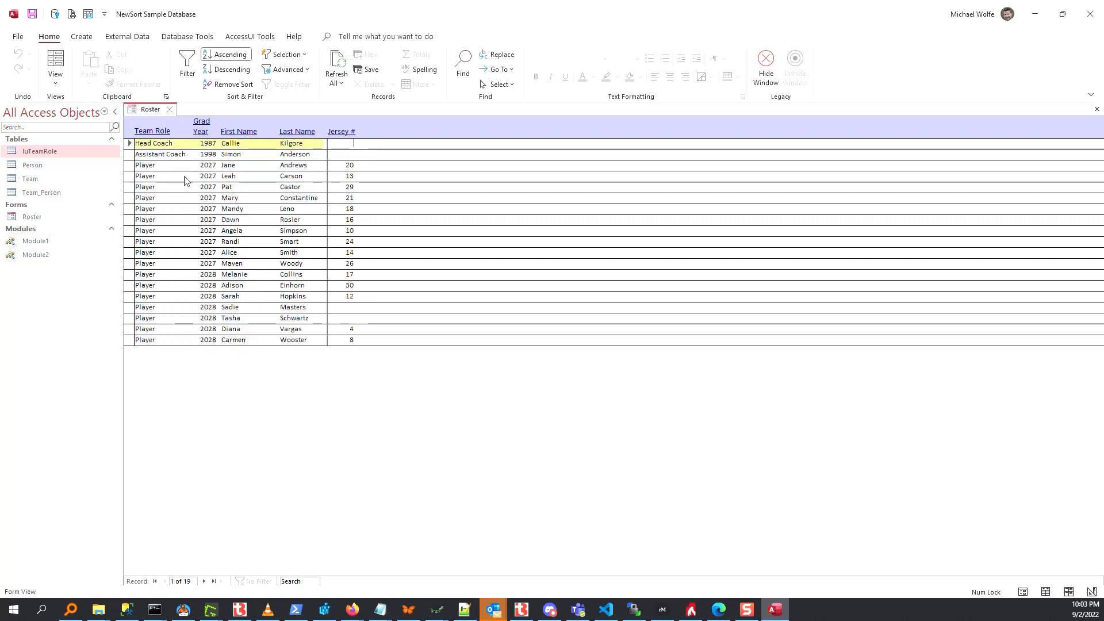
{"action": "left_click", "coordinate": [152, 131]}
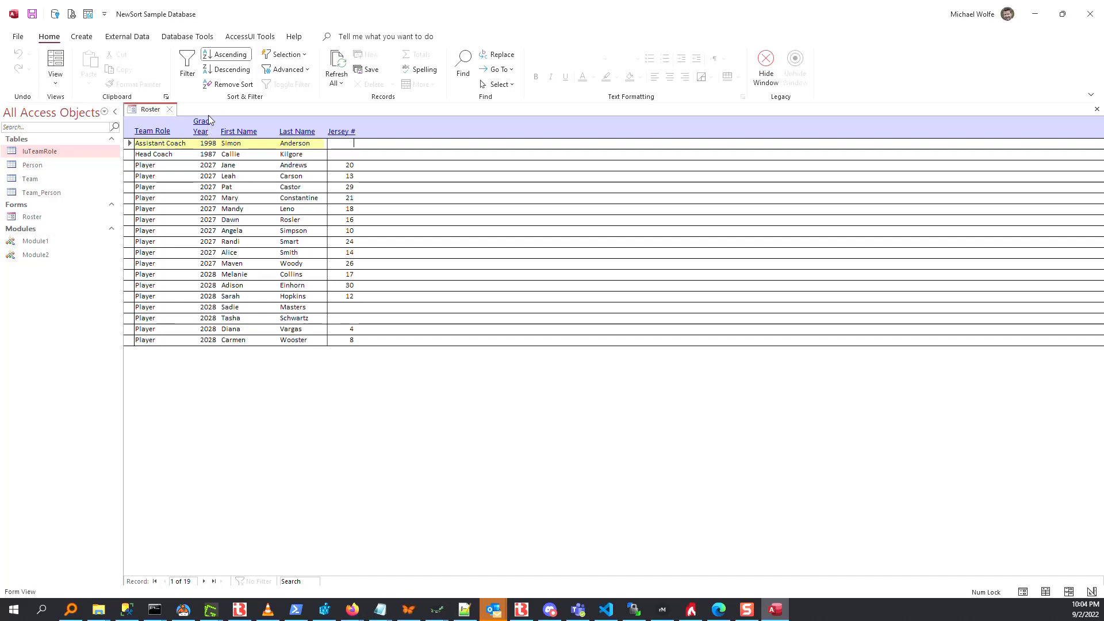
Step: Open the Roster form in Design View and inspect the Team Role label's format properties, including its Fore Color
{"action": "right_click", "coordinate": [145, 116]}
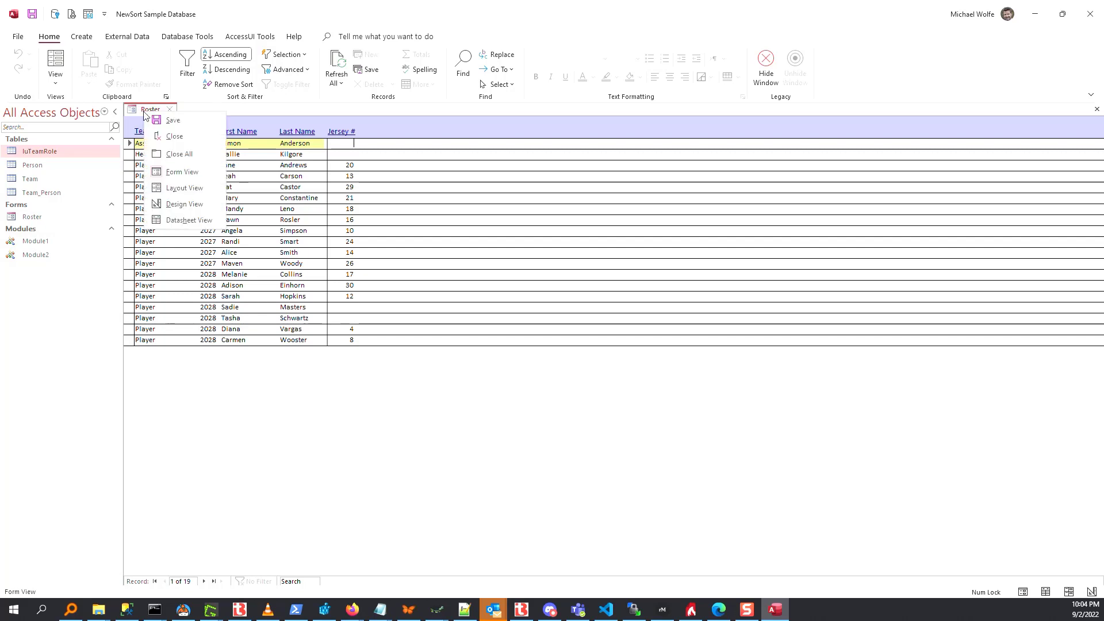
{"action": "left_click", "coordinate": [183, 204]}
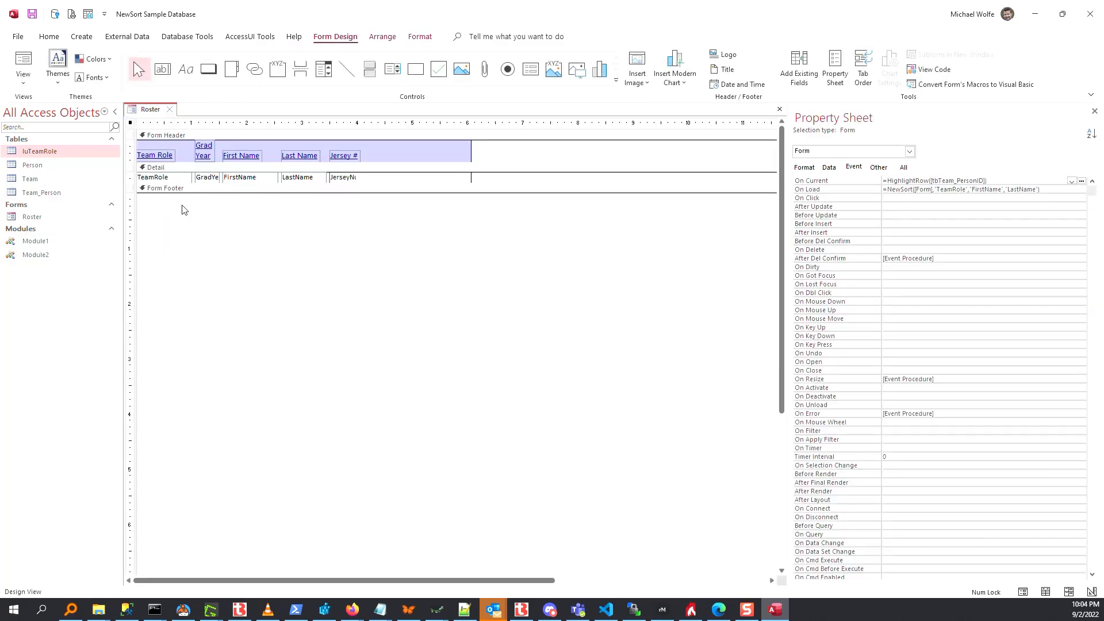
{"action": "left_click", "coordinate": [154, 155]}
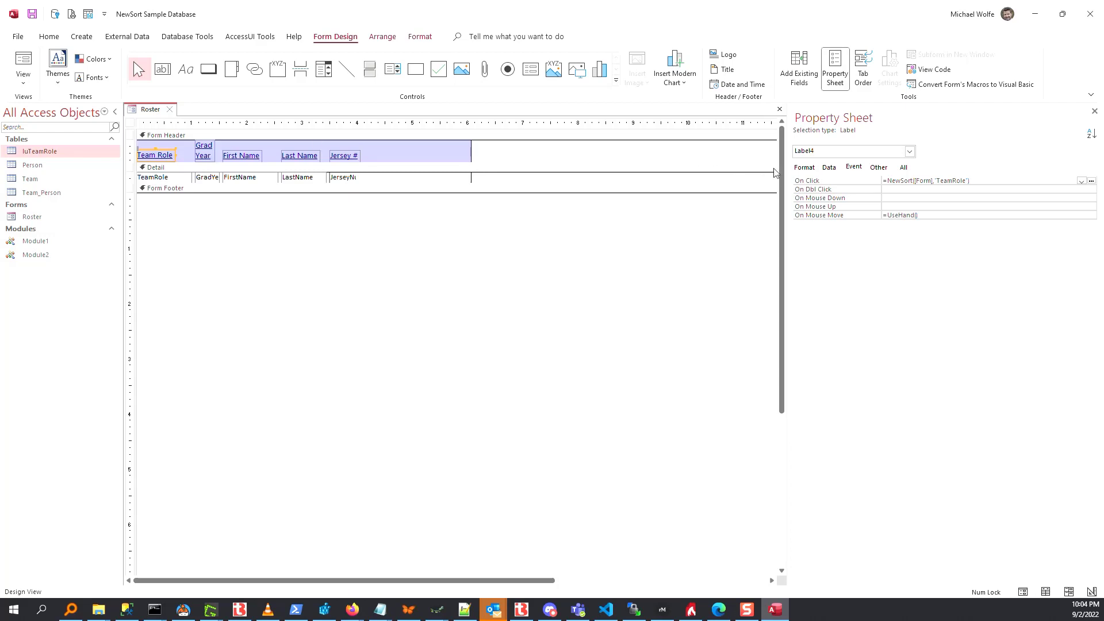
{"action": "left_click", "coordinate": [809, 168]}
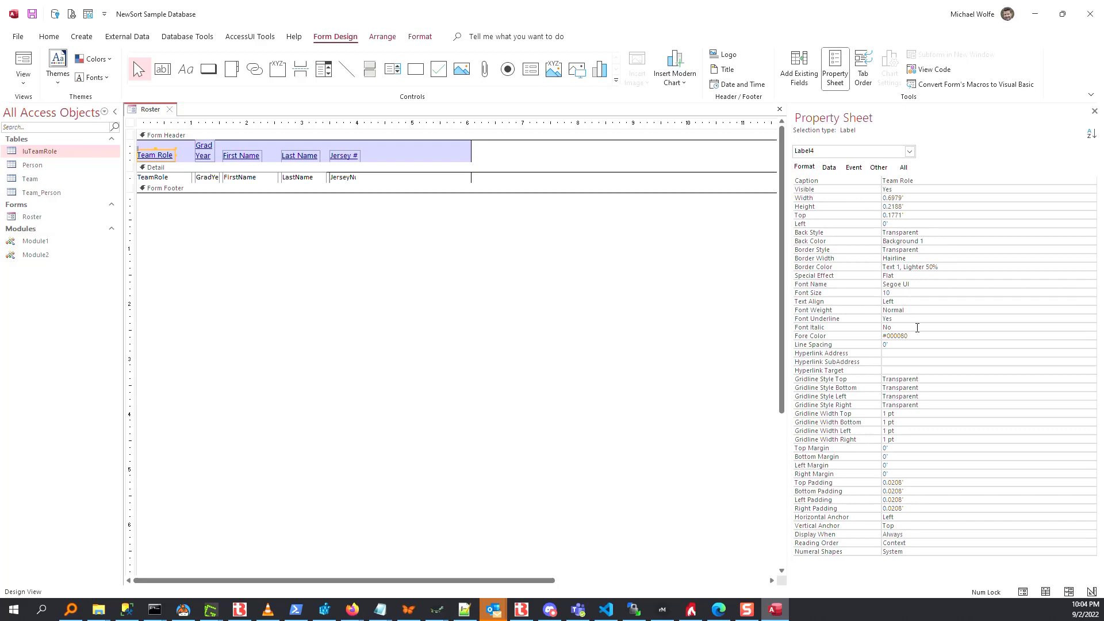
{"action": "left_click", "coordinate": [920, 336]}
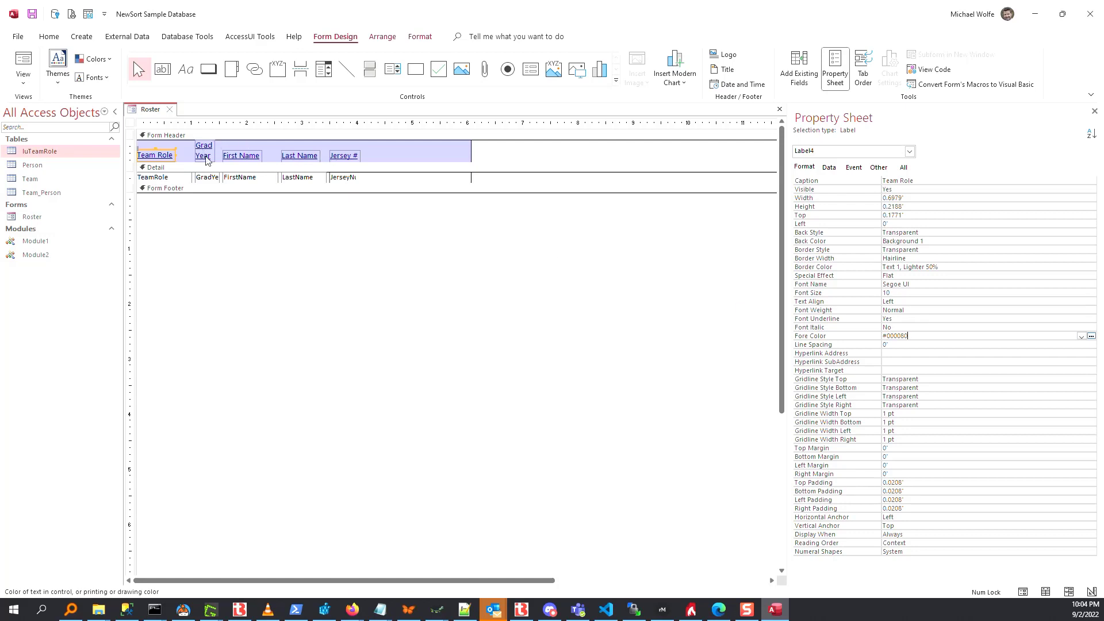
Step: Examine the NewSort expression and its [Form] argument in the Team Role label's On Click event
{"action": "left_click", "coordinate": [854, 167]}
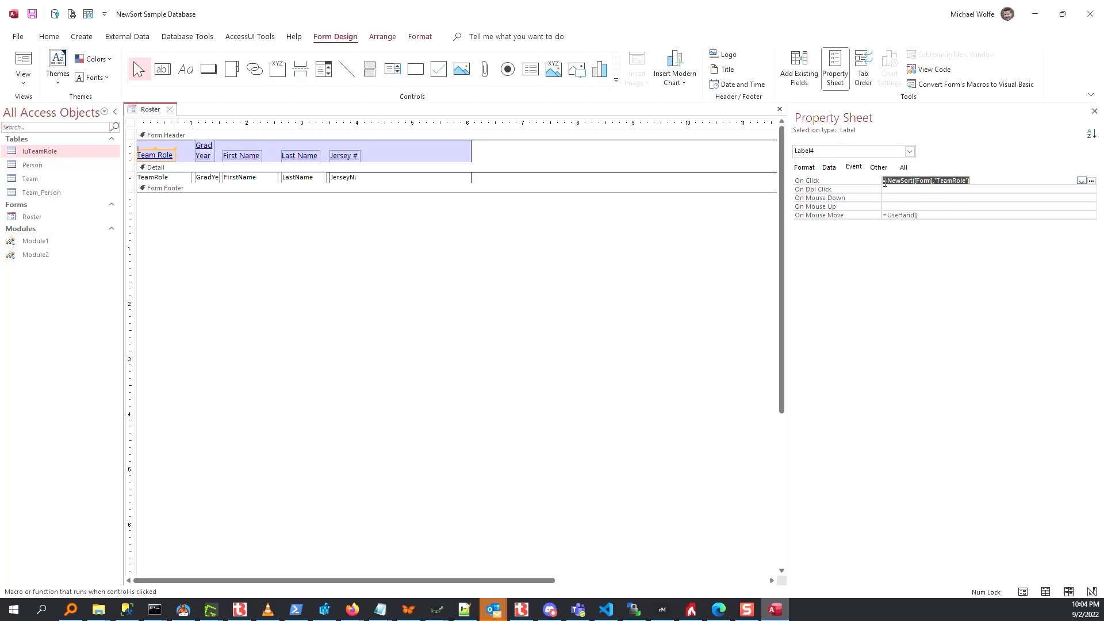
{"action": "left_click", "coordinate": [885, 181]}
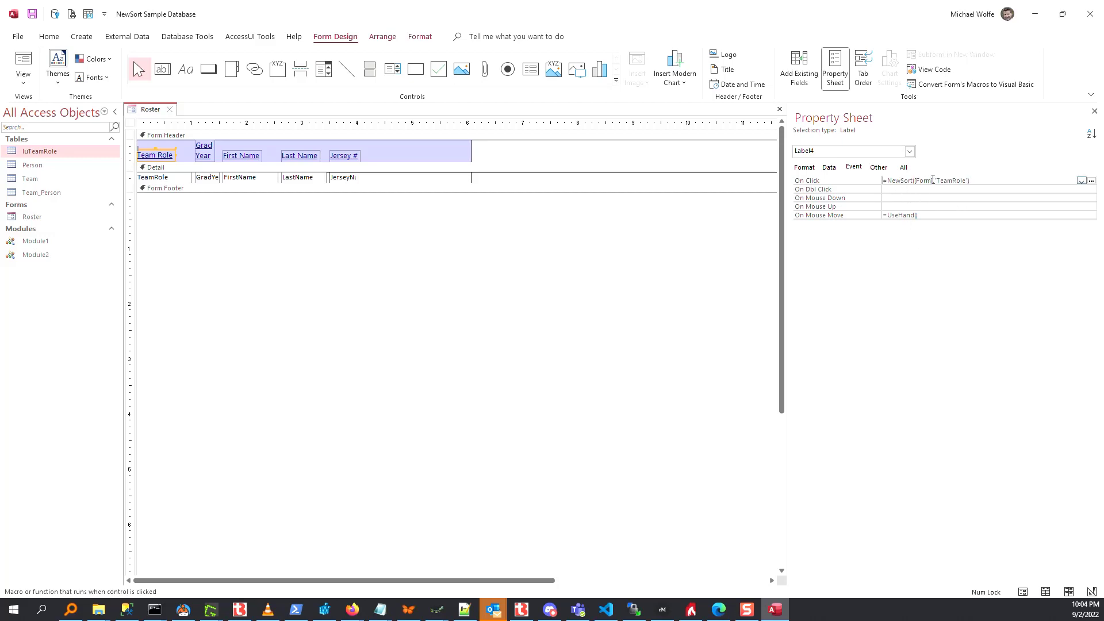
{"action": "left_click_drag", "start_coordinate": [933, 180], "coordinate": [913, 180]}
{"action": "left_click", "coordinate": [935, 191]}
Step: Inspect the form's data properties and view its Record Source query in the Query Builder, closing the query without changes
{"action": "left_click", "coordinate": [132, 124]}
{"action": "left_click", "coordinate": [830, 167]}
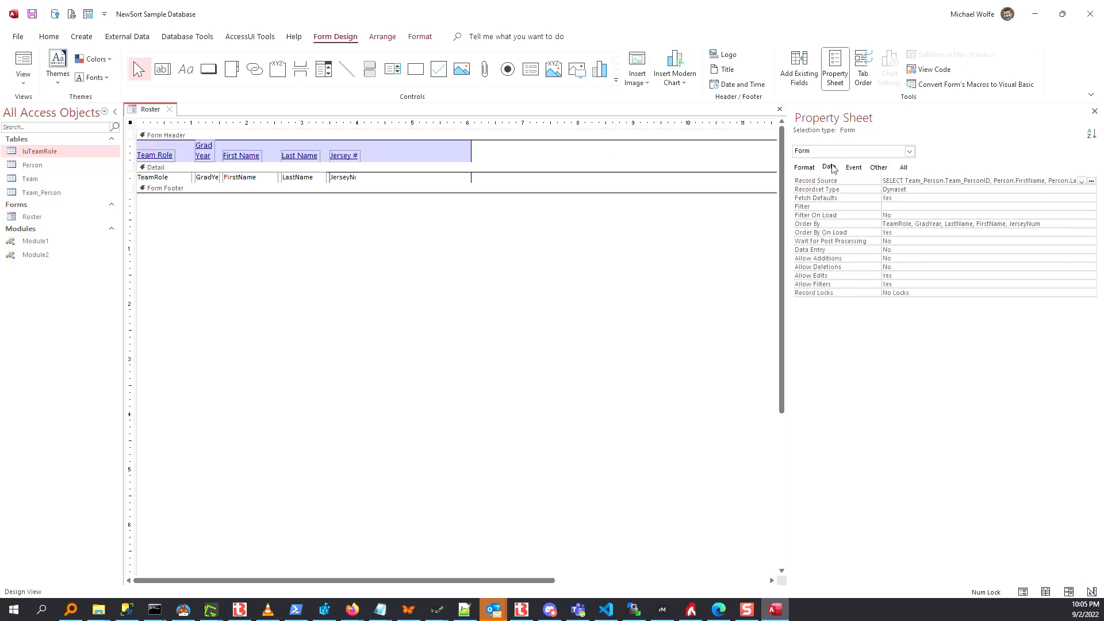
{"action": "left_click", "coordinate": [1091, 182]}
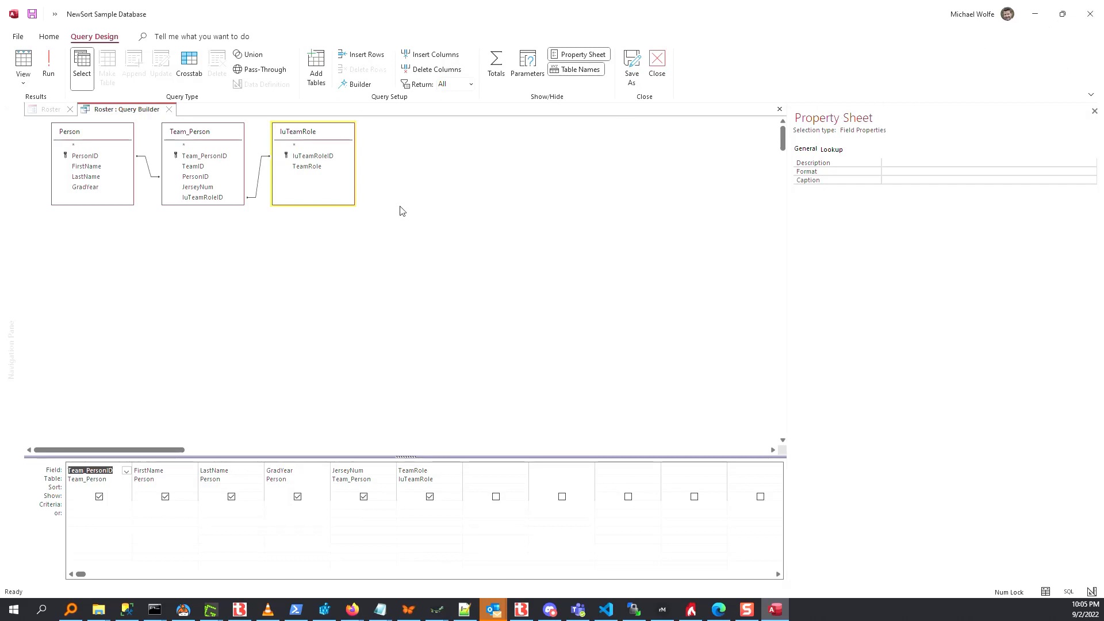
{"action": "left_click", "coordinate": [168, 109]}
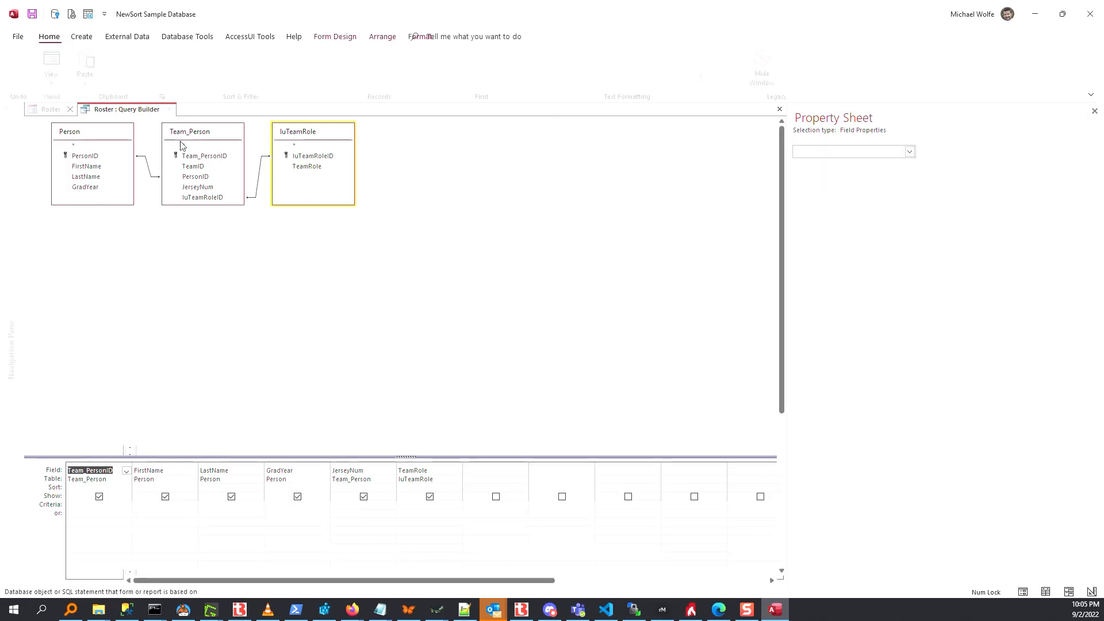
Step: Compare the event properties of the Team Role, Grad Year, First Name, Last Name and Jersey # header labels
{"action": "left_click", "coordinate": [169, 156]}
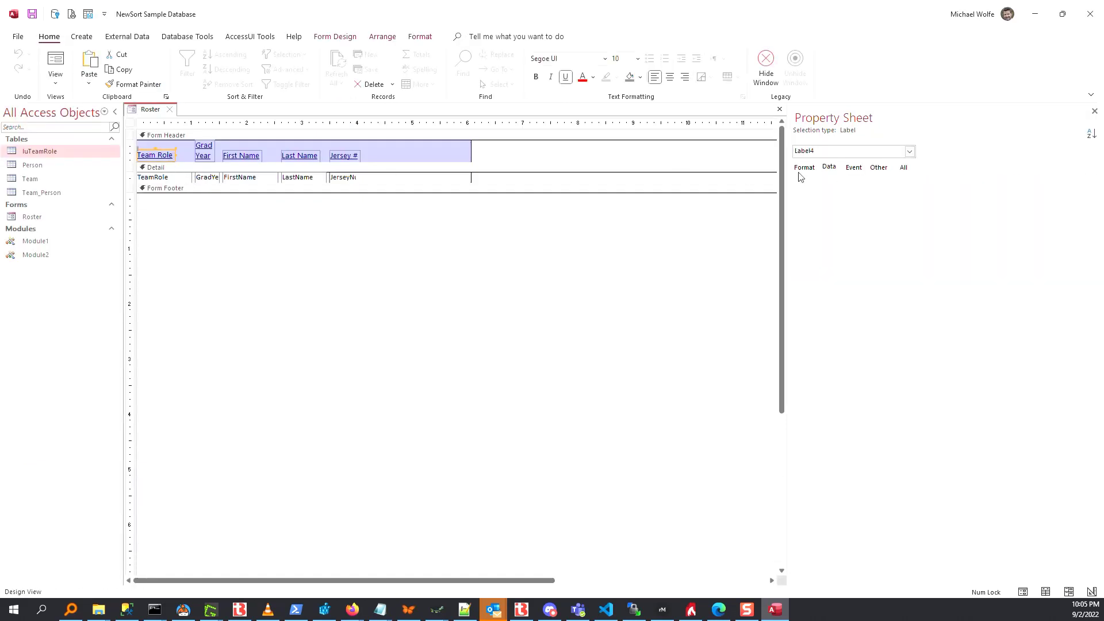
{"action": "left_click", "coordinate": [855, 168]}
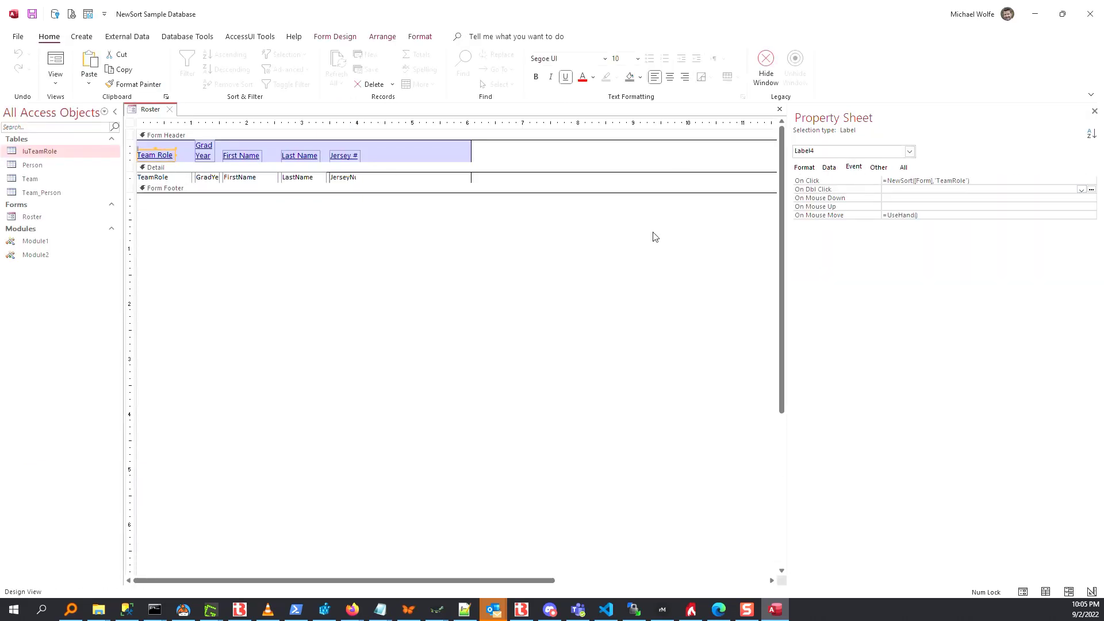
{"action": "left_click", "coordinate": [200, 156]}
{"action": "left_click", "coordinate": [244, 161]}
{"action": "left_click", "coordinate": [299, 157]}
{"action": "left_click", "coordinate": [350, 156]}
{"action": "left_click", "coordinate": [306, 160]}
{"action": "left_click", "coordinate": [338, 161]}
Step: Inspect the Jersey # label's format properties, including the Hyperlink Address property
{"action": "left_click", "coordinate": [806, 168]}
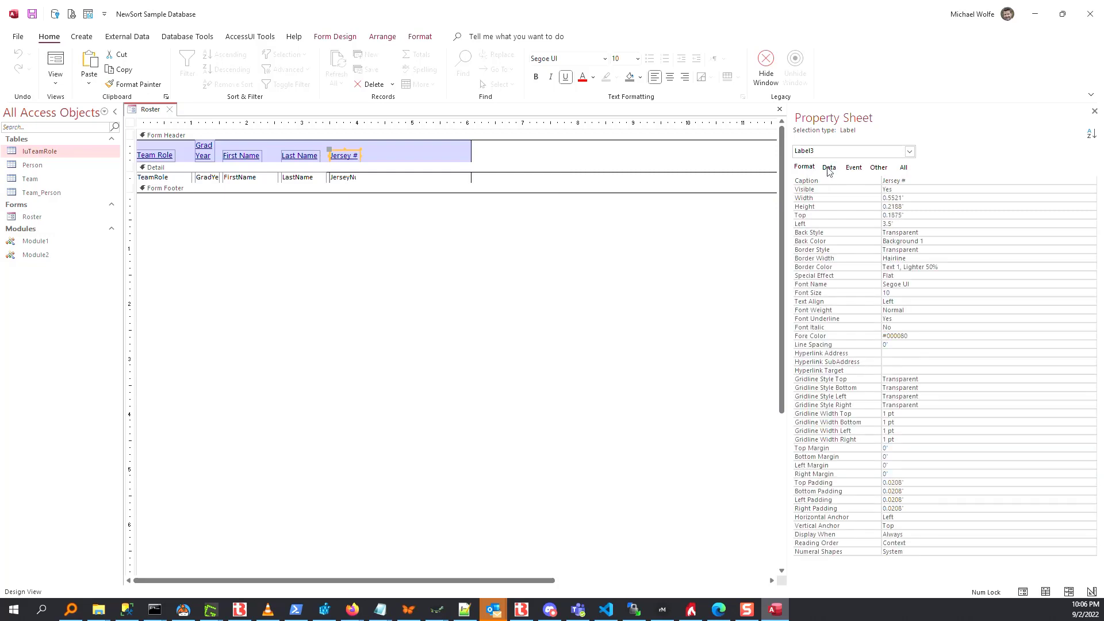
{"action": "left_click", "coordinate": [829, 167]}
{"action": "left_click", "coordinate": [805, 167]}
{"action": "left_click", "coordinate": [914, 352]}
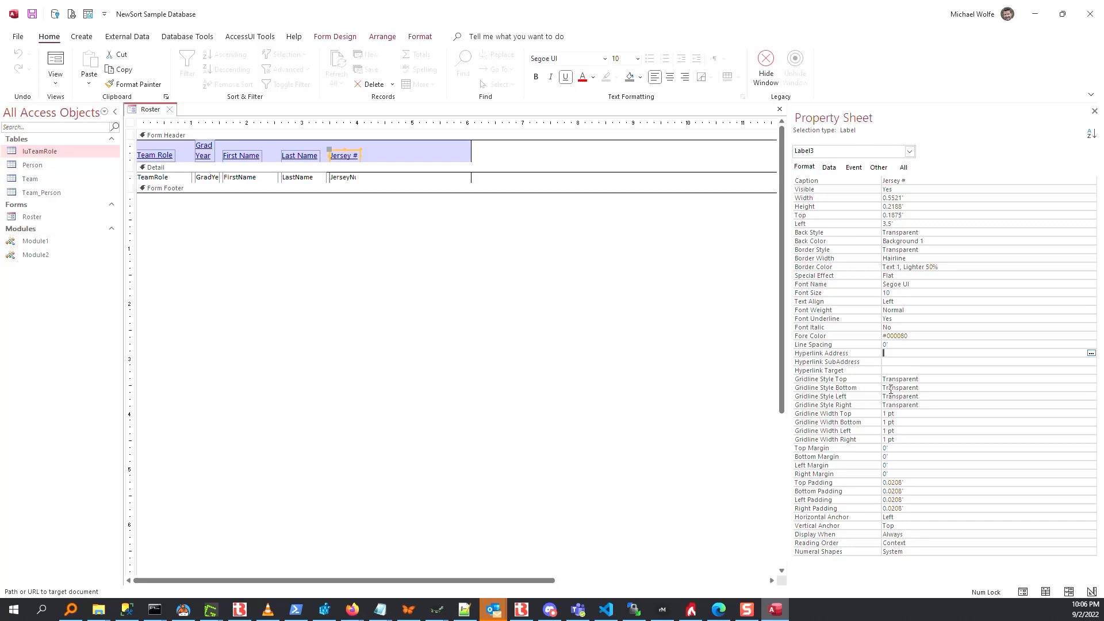
Step: Return the Roster form to Form View and start a Form Wizard form that includes all fields of the Person table
{"action": "left_click", "coordinate": [913, 352]}
{"action": "left_click", "coordinate": [56, 59]}
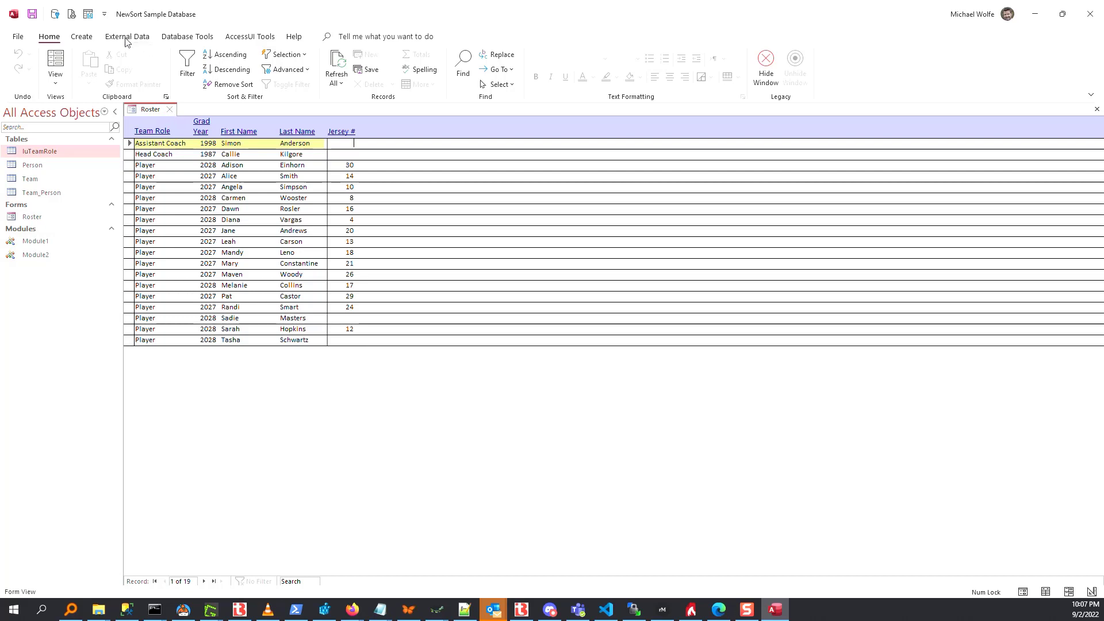
{"action": "left_click", "coordinate": [82, 36]}
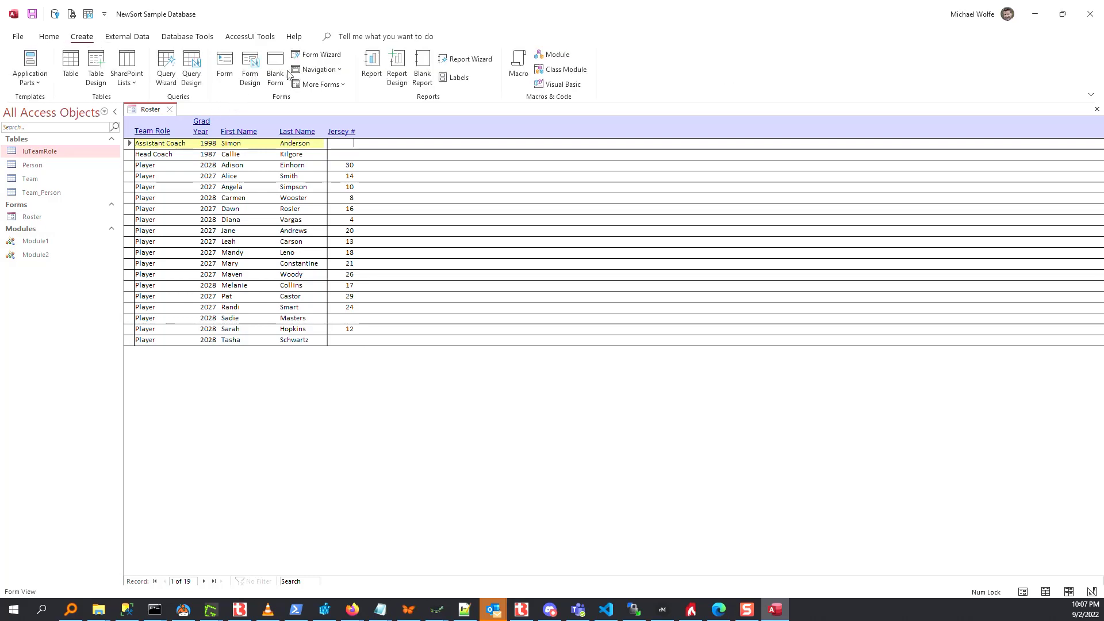
{"action": "left_click", "coordinate": [316, 54]}
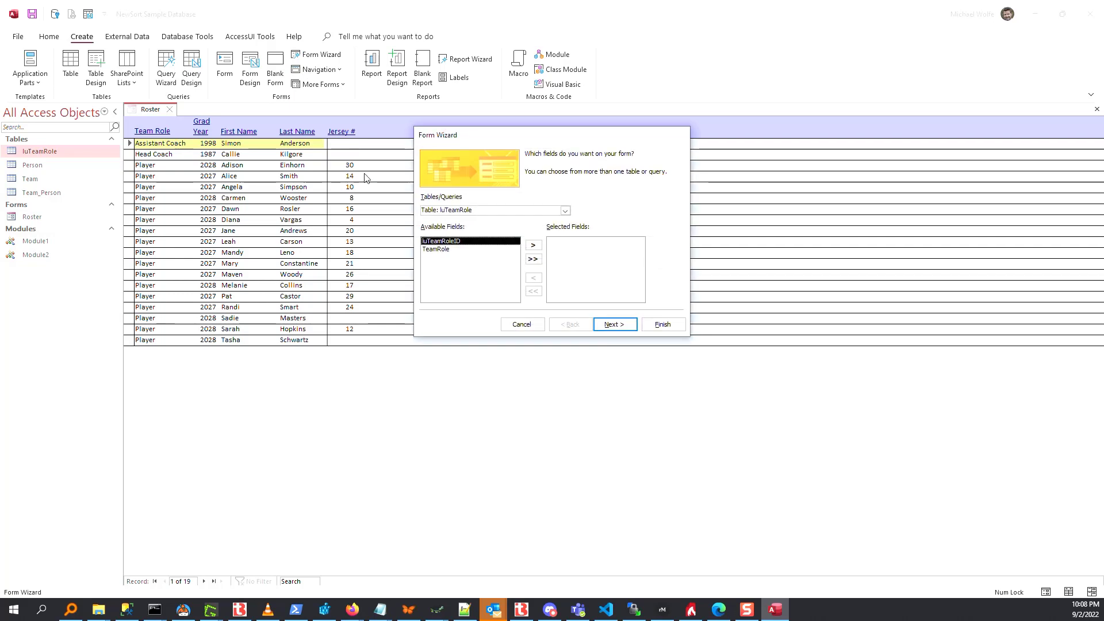
{"action": "left_click", "coordinate": [566, 211]}
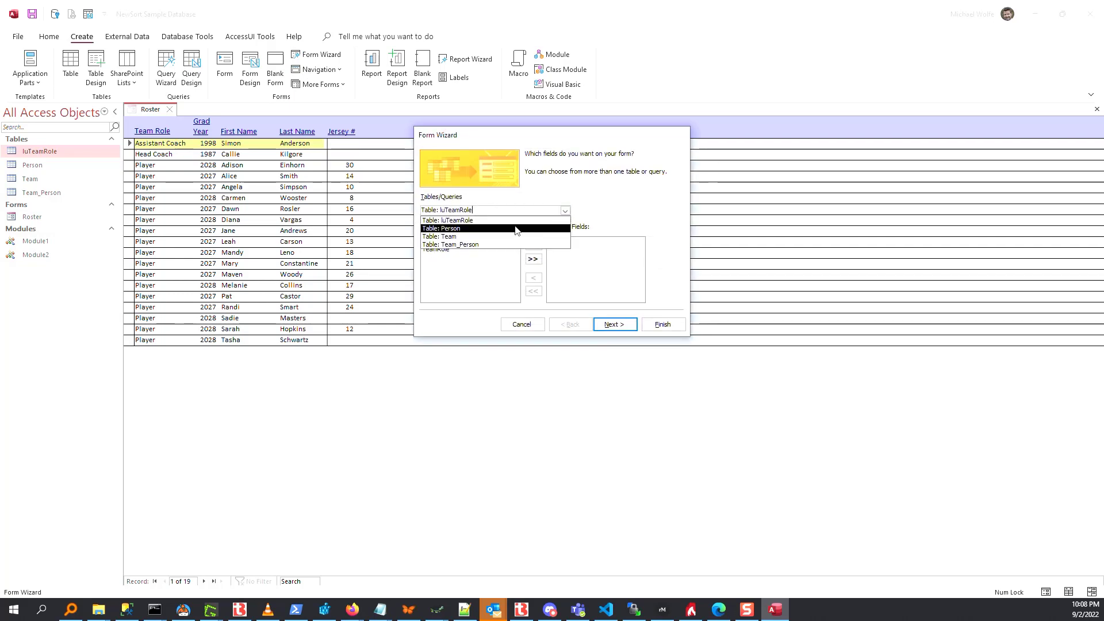
{"action": "left_click", "coordinate": [481, 228]}
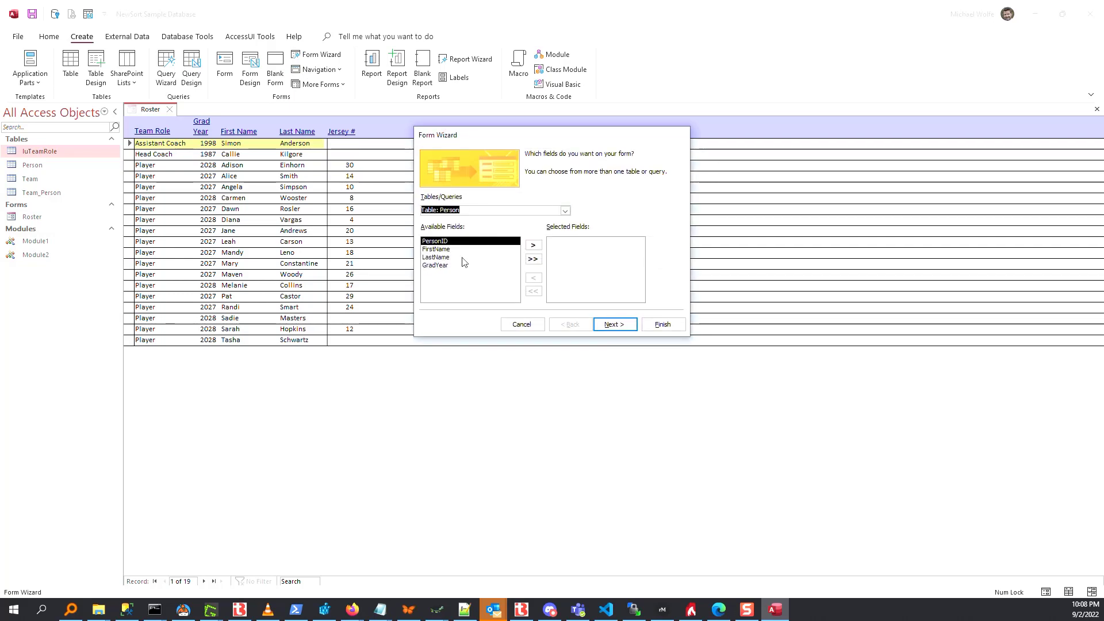
{"action": "left_click", "coordinate": [534, 259]}
{"action": "left_click", "coordinate": [614, 325]}
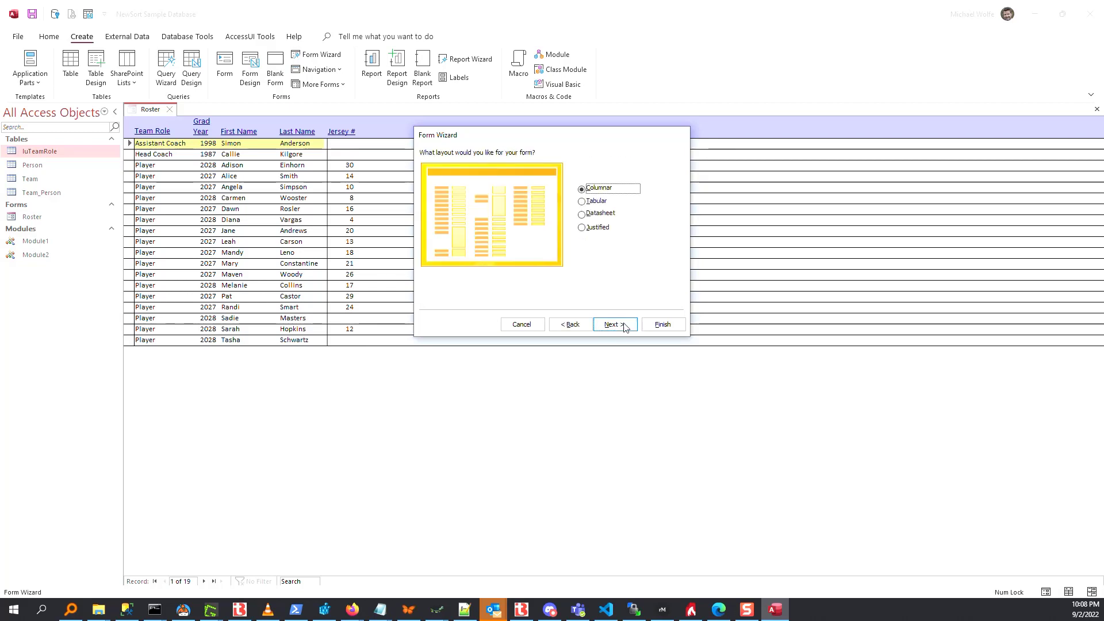
Step: Finish the form wizard with a Tabular layout, the title Person and the option to modify the form's design
{"action": "left_click", "coordinate": [582, 201]}
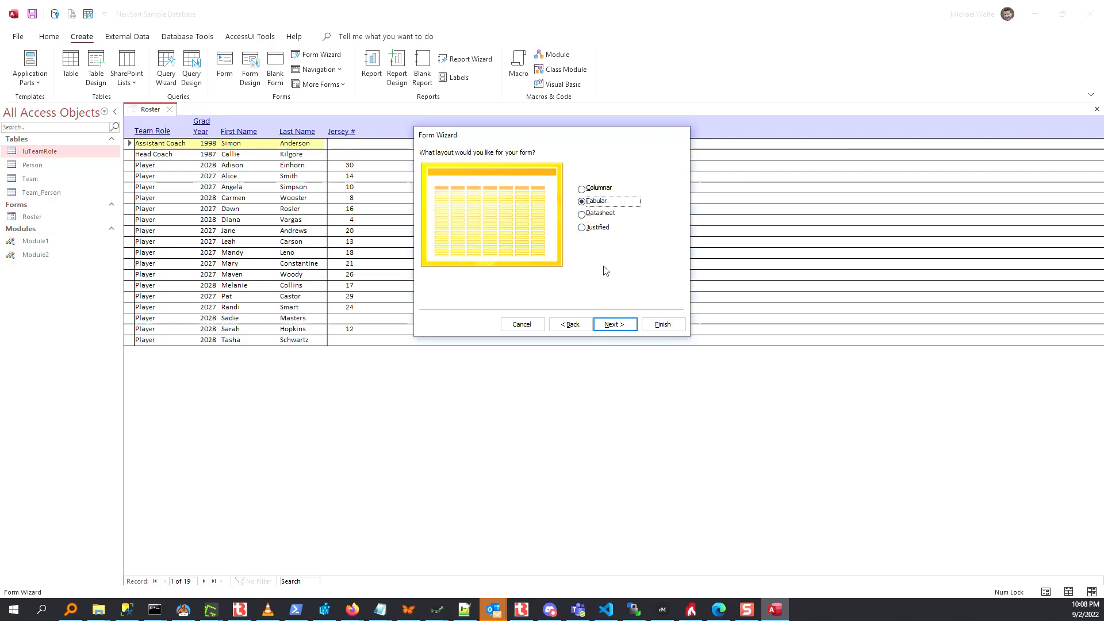
{"action": "left_click", "coordinate": [626, 329]}
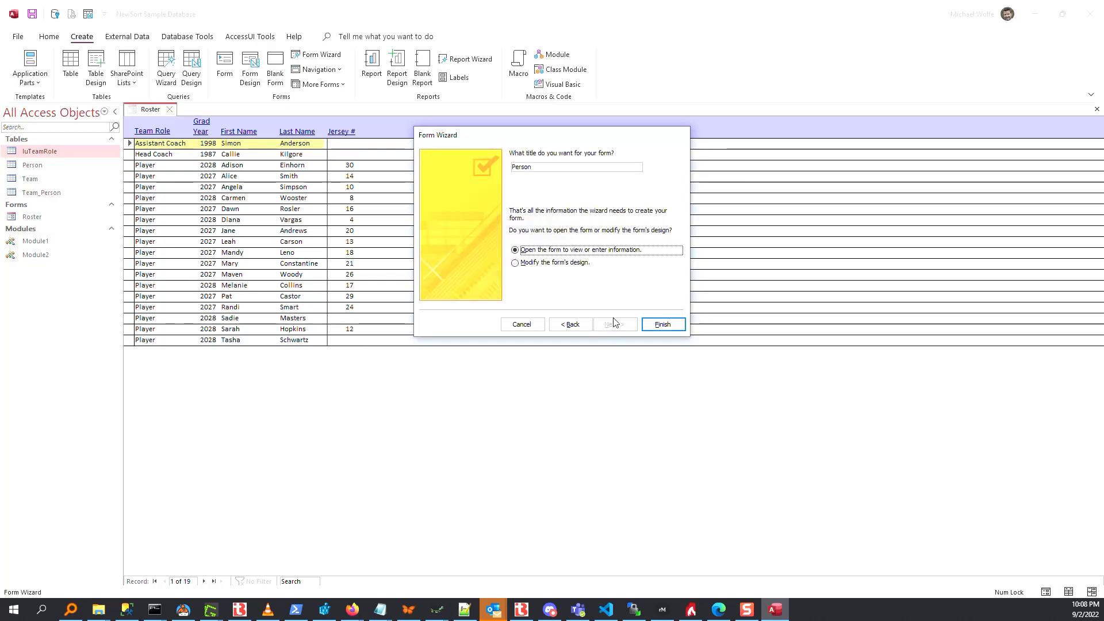
{"action": "left_click", "coordinate": [558, 266]}
{"action": "left_click", "coordinate": [665, 324]}
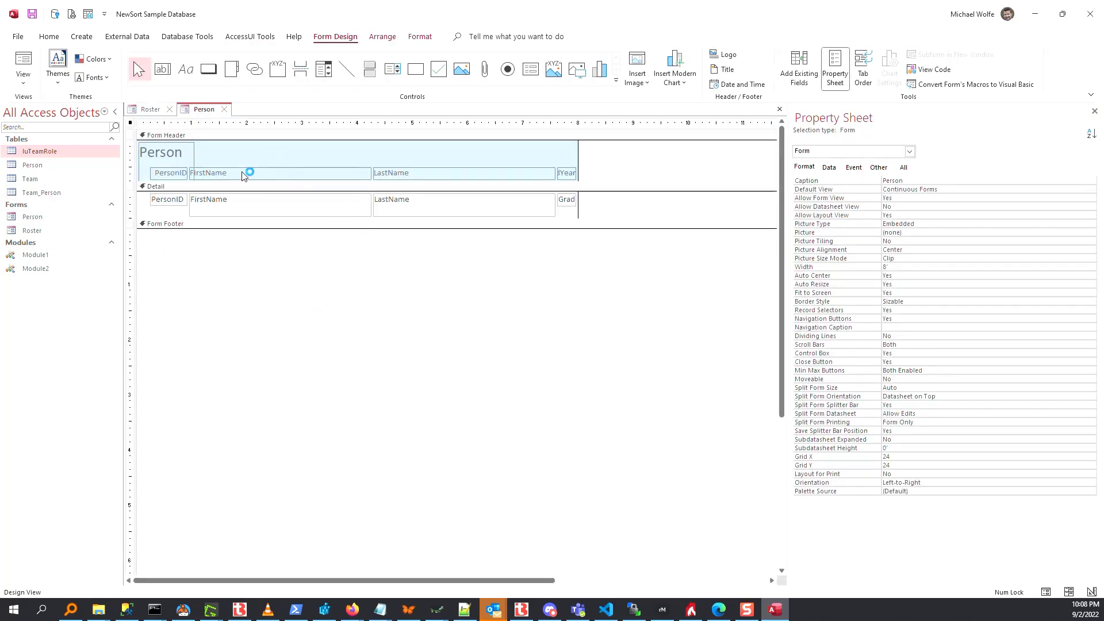
Step: Preview the Person form's records in Form View and Layout View, and return to Design View
{"action": "left_click", "coordinate": [26, 63]}
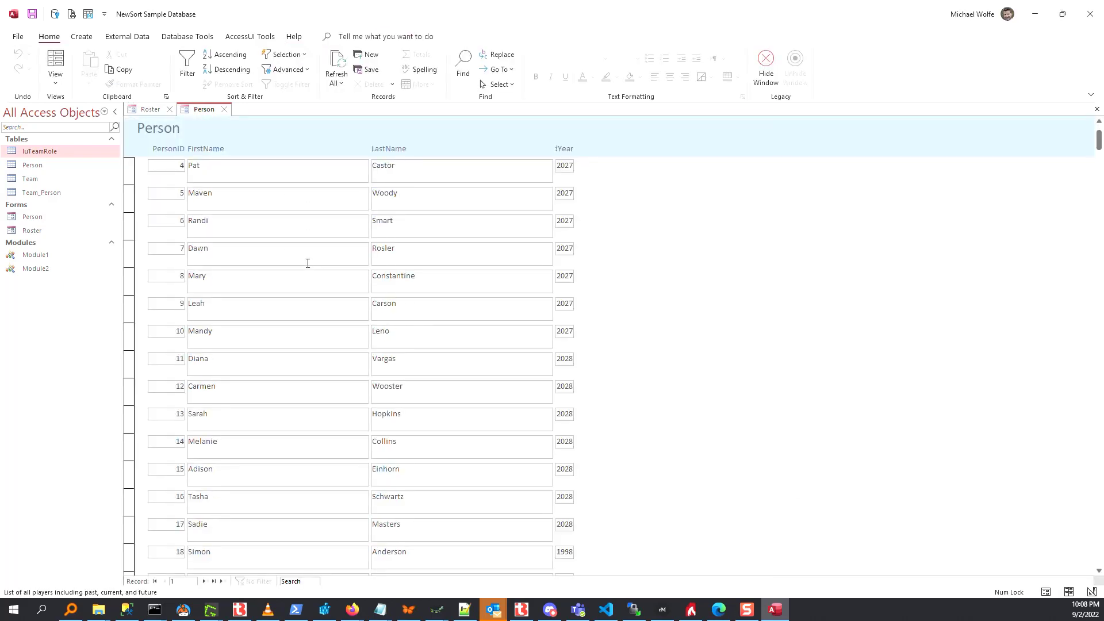
{"action": "scroll", "coordinate": [308, 270], "scroll_direction": "up", "scroll_amount": 1}
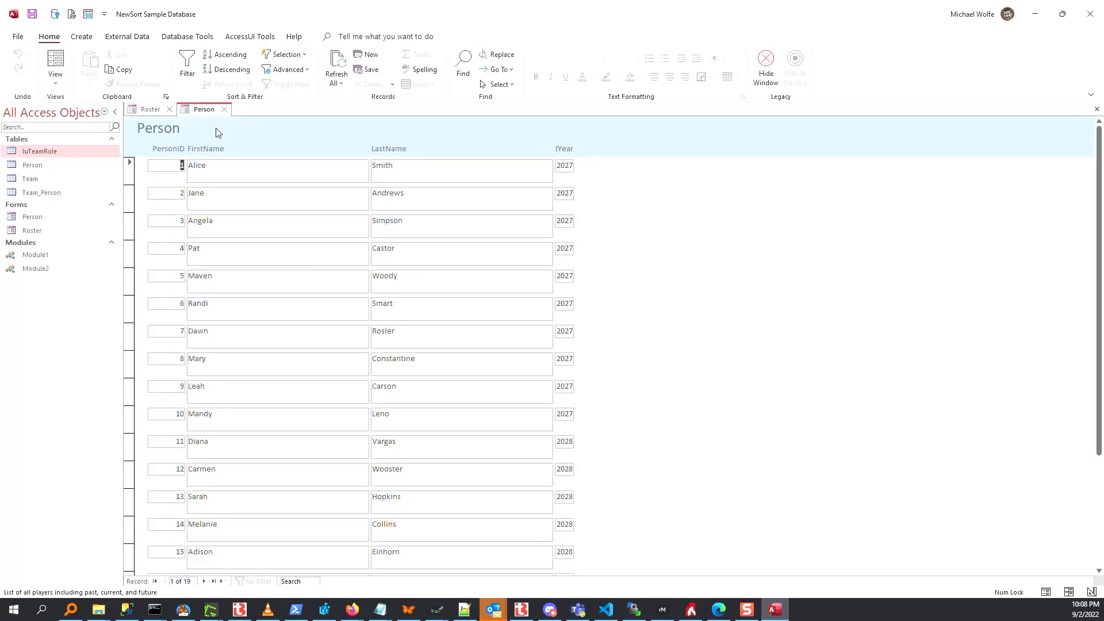
{"action": "right_click", "coordinate": [203, 109]}
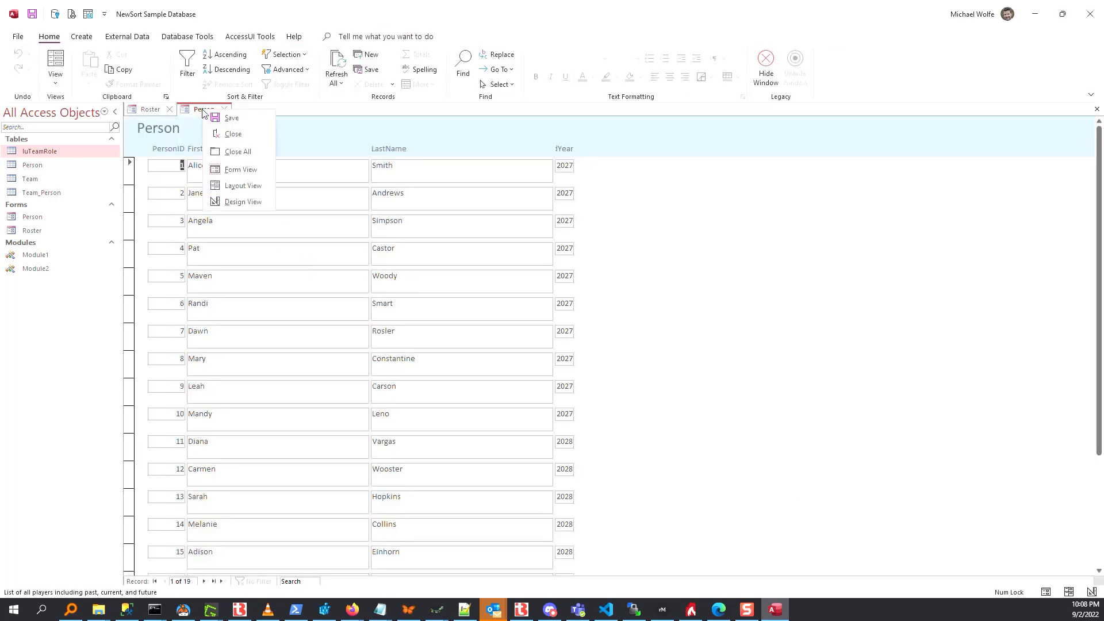
{"action": "left_click", "coordinate": [242, 185]}
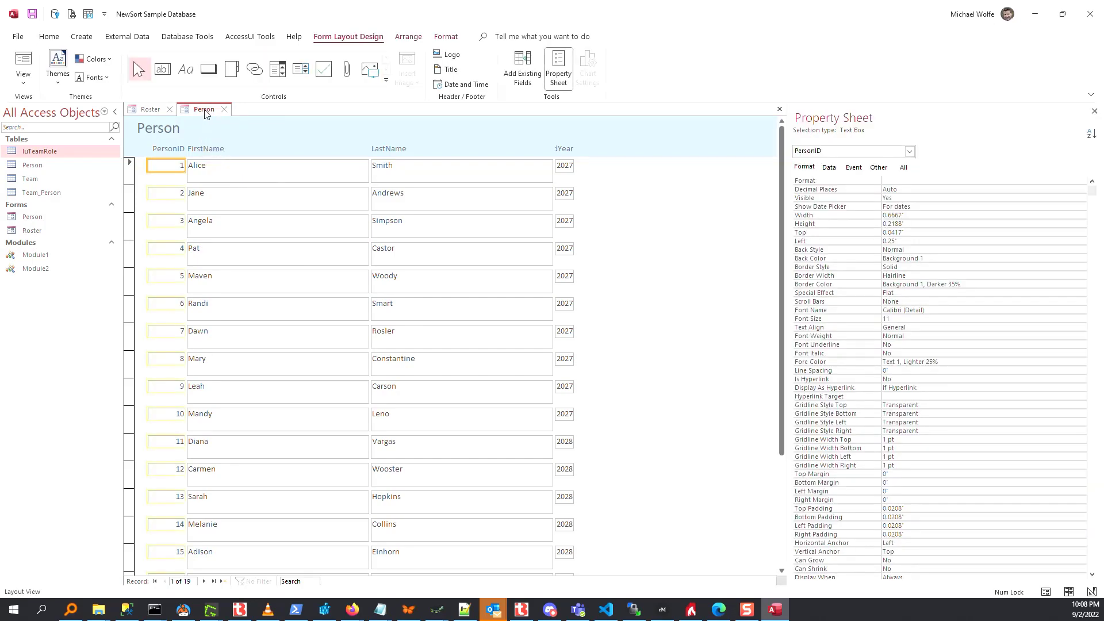
{"action": "right_click", "coordinate": [207, 110]}
{"action": "left_click", "coordinate": [244, 202]}
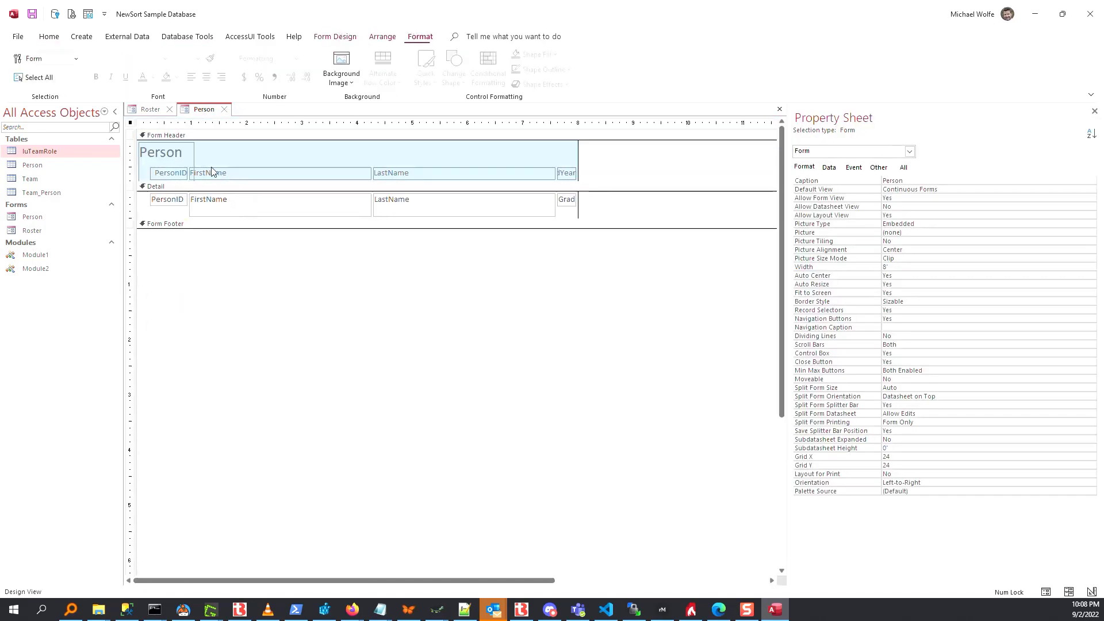
Step: Set the FirstName header label's On Click event to =NewSort([Form], 'FirstName')
{"action": "left_click", "coordinate": [216, 173]}
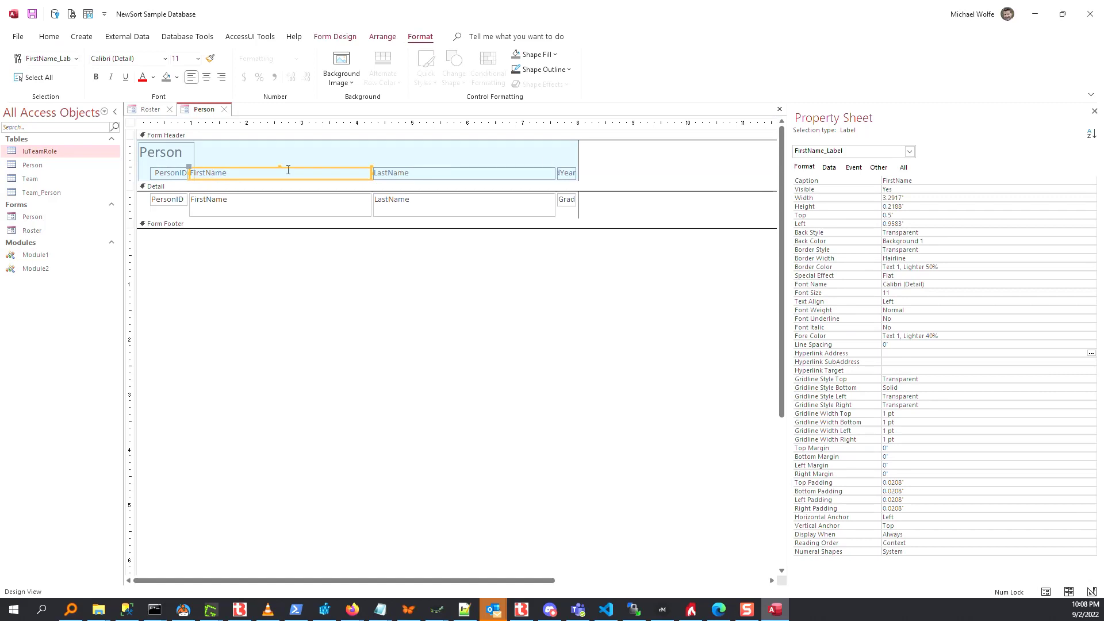
{"action": "left_click", "coordinate": [854, 167]}
{"action": "left_click", "coordinate": [915, 181]}
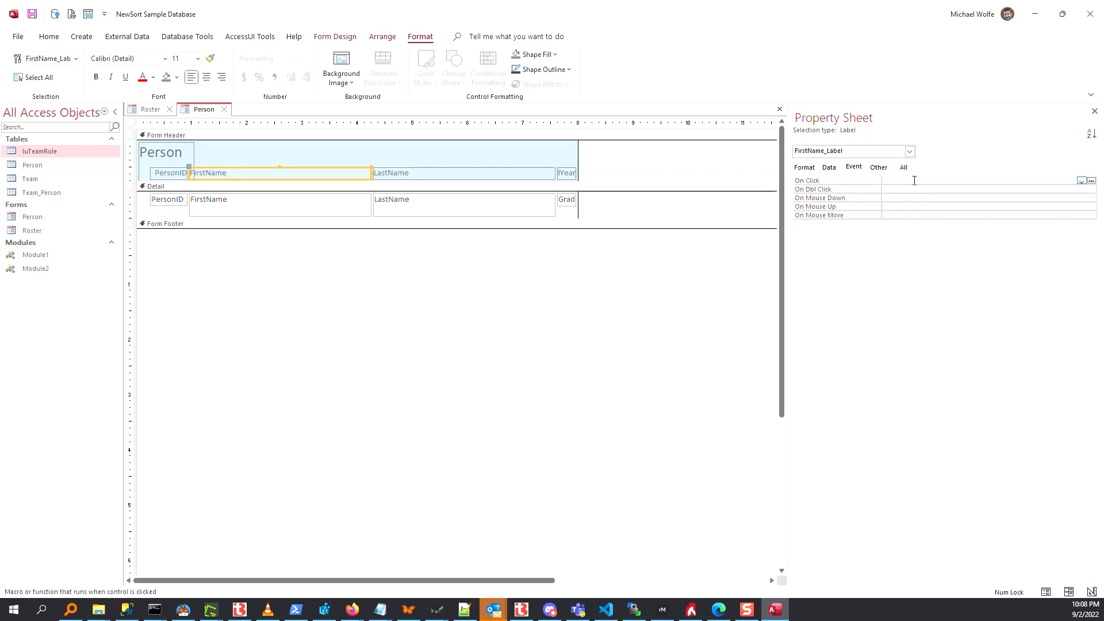
{"action": "type", "text": "=NewSort"}
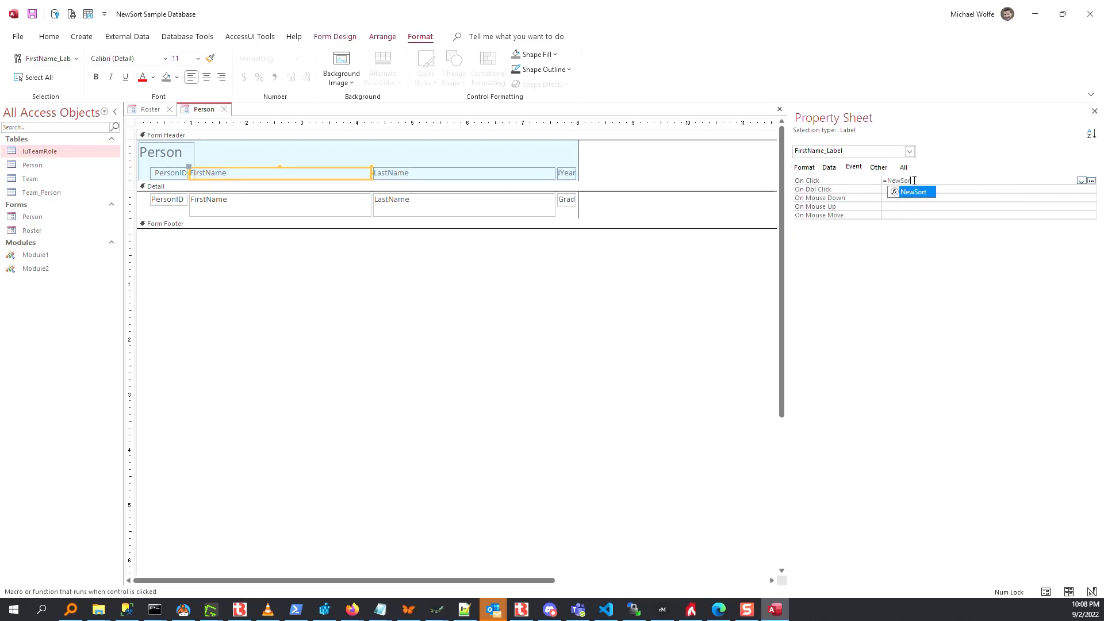
{"action": "type", "text": "([Form],"}
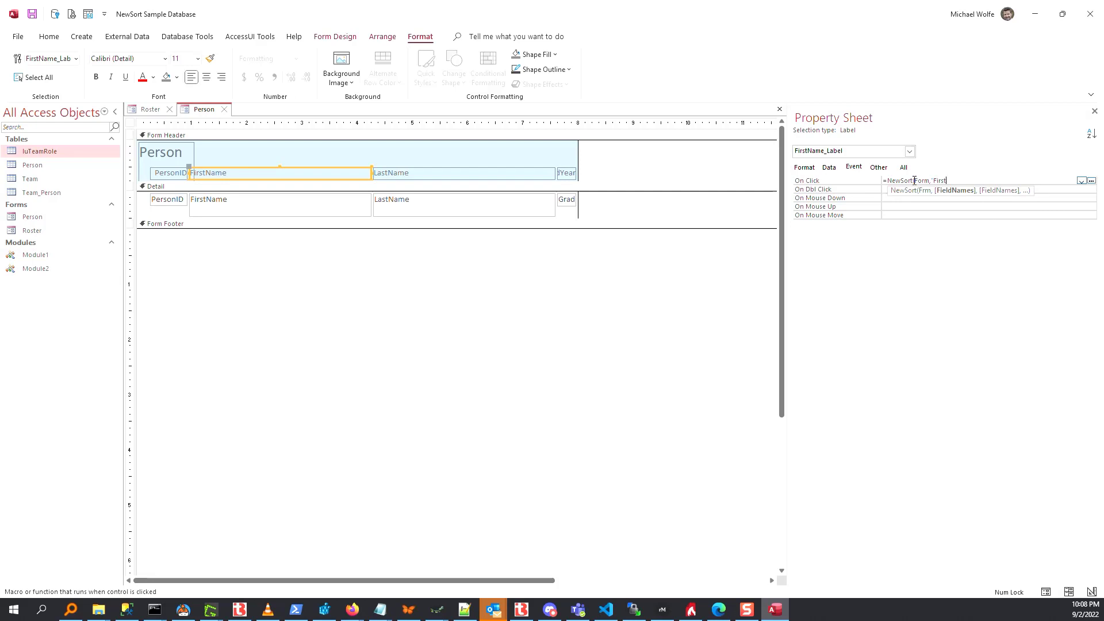
{"action": "type", "text": " 'FirstName')"}
{"action": "key", "text": "Return"}
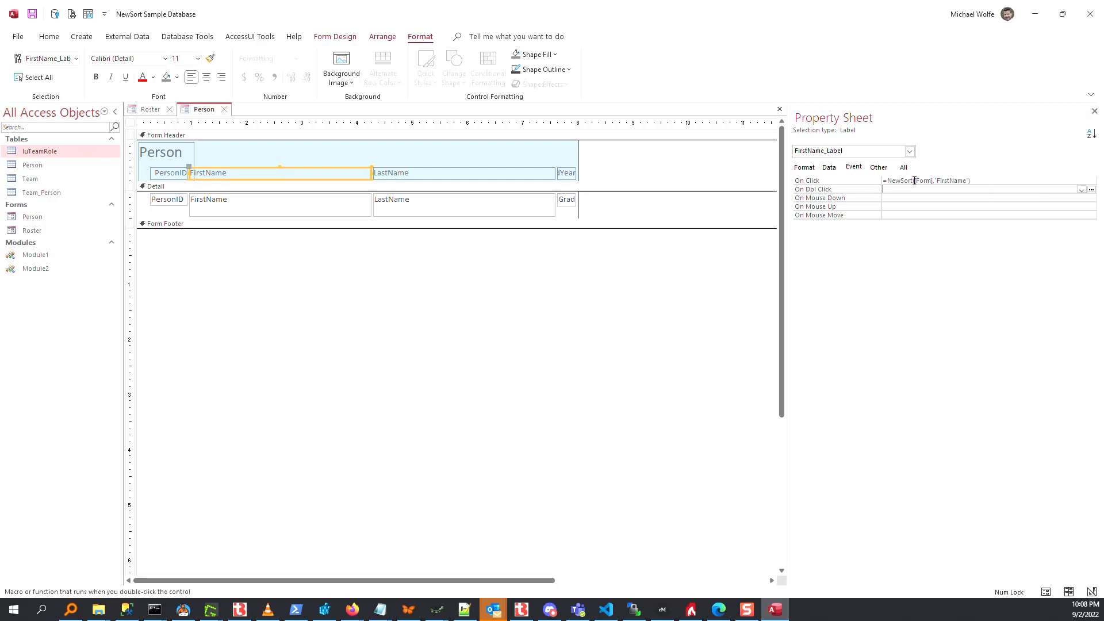
Step: Set the On Click event of the PersonID, LastName and GradYear header labels together to =NewSort([Form], 'PersonID')
{"action": "left_click", "coordinate": [166, 173]}
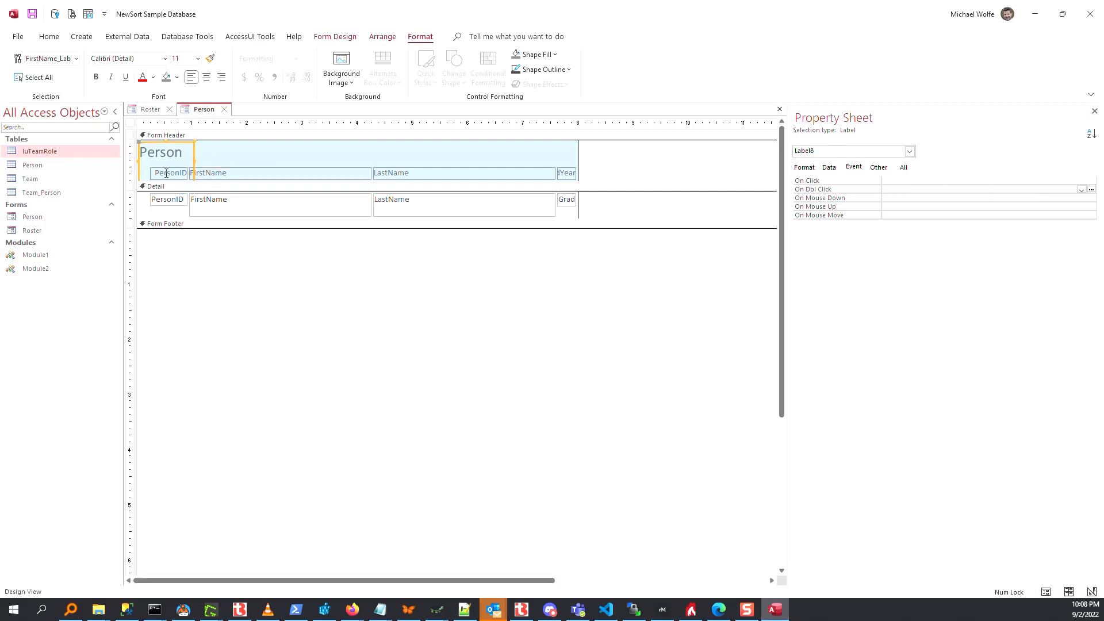
{"action": "left_click", "coordinate": [199, 150]}
{"action": "left_click", "coordinate": [191, 169]}
{"action": "left_click", "coordinate": [182, 172]}
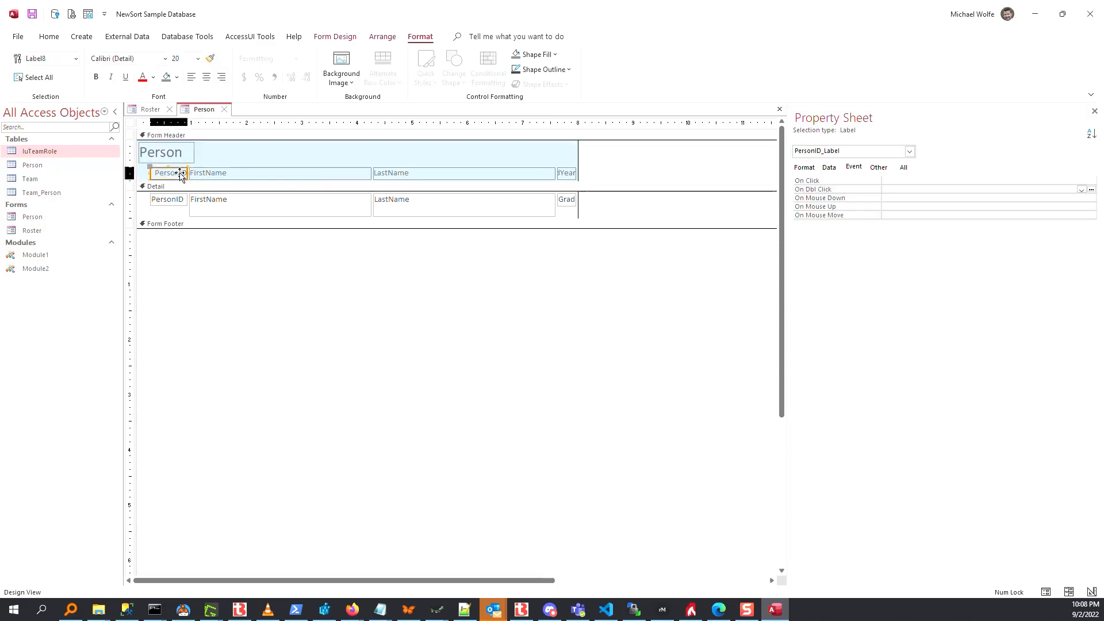
{"action": "left_click", "coordinate": [423, 175], "text": "shift"}
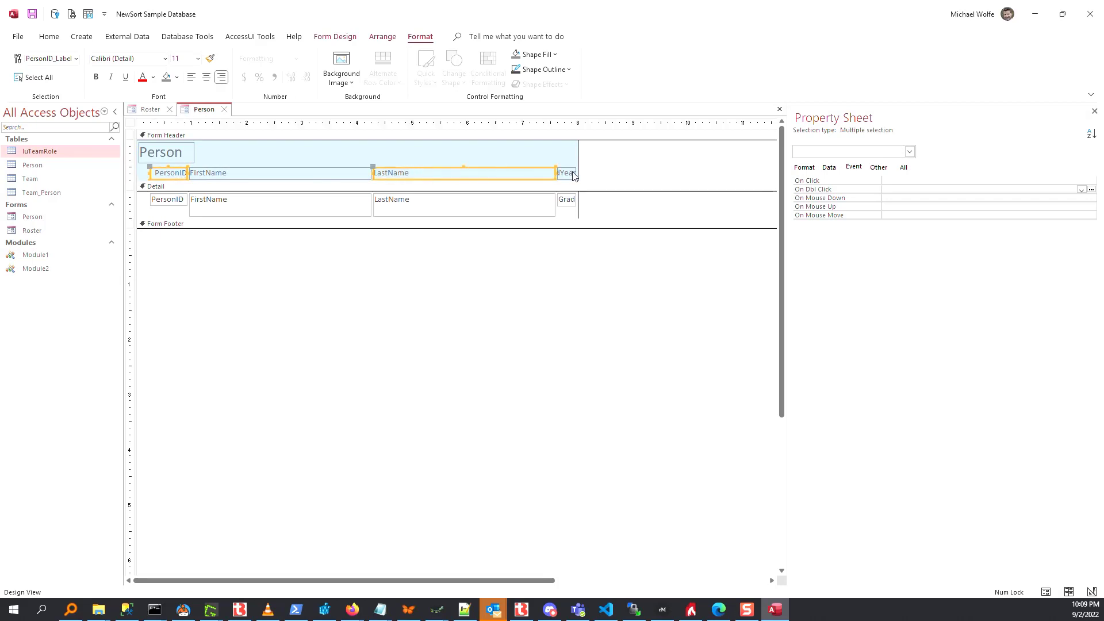
{"action": "left_click", "coordinate": [567, 172], "text": "shift"}
{"action": "left_click", "coordinate": [914, 181]}
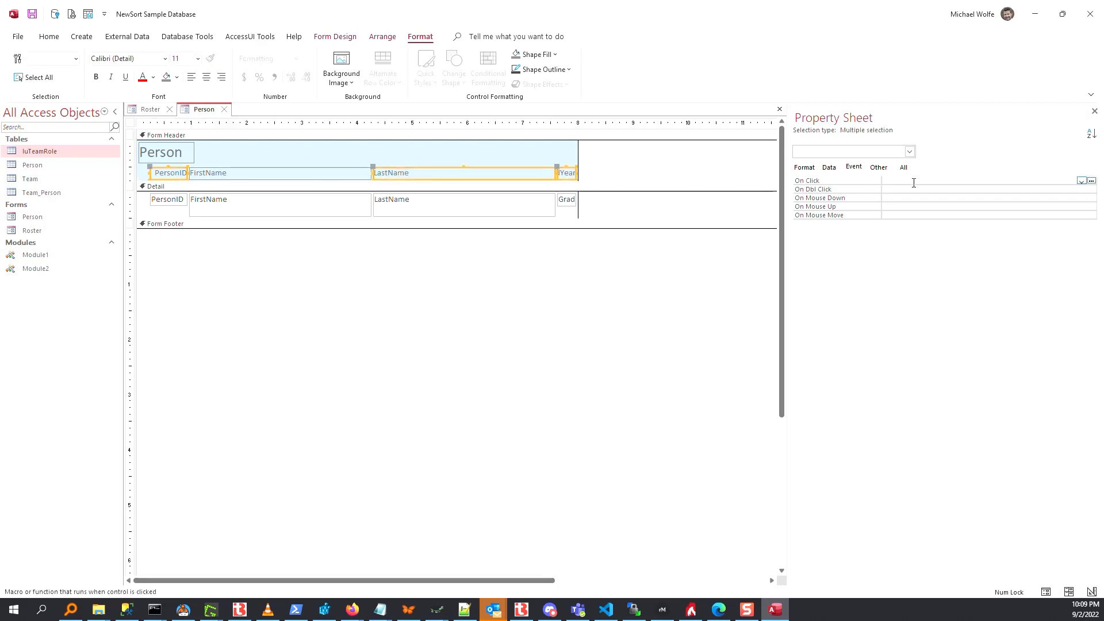
{"action": "type", "text": "=NewSort("}
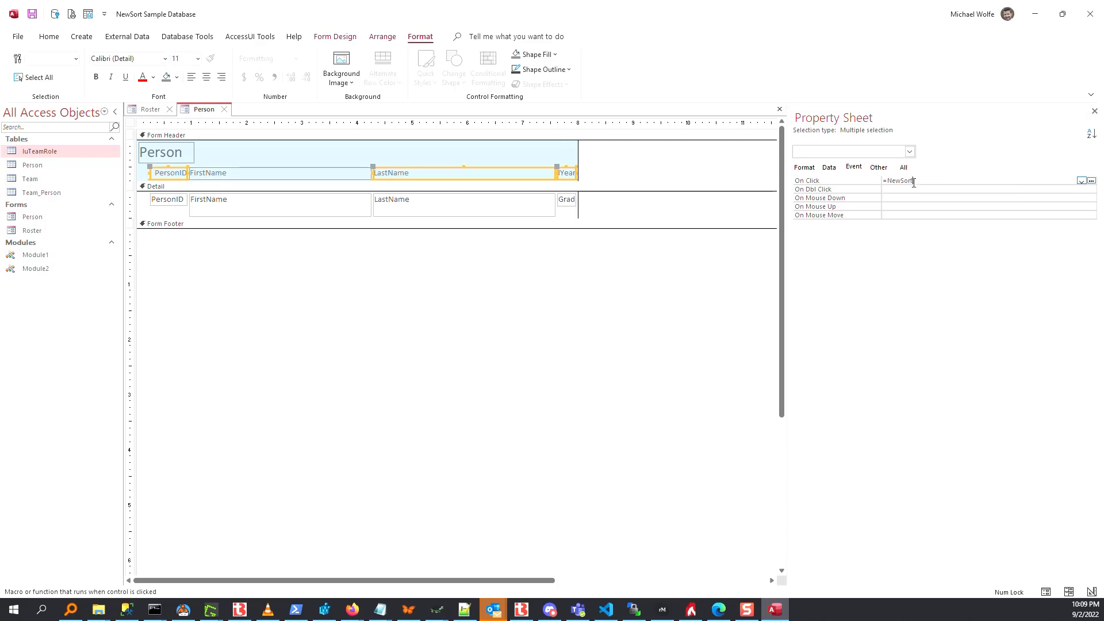
{"action": "type", "text": "[Form],"}
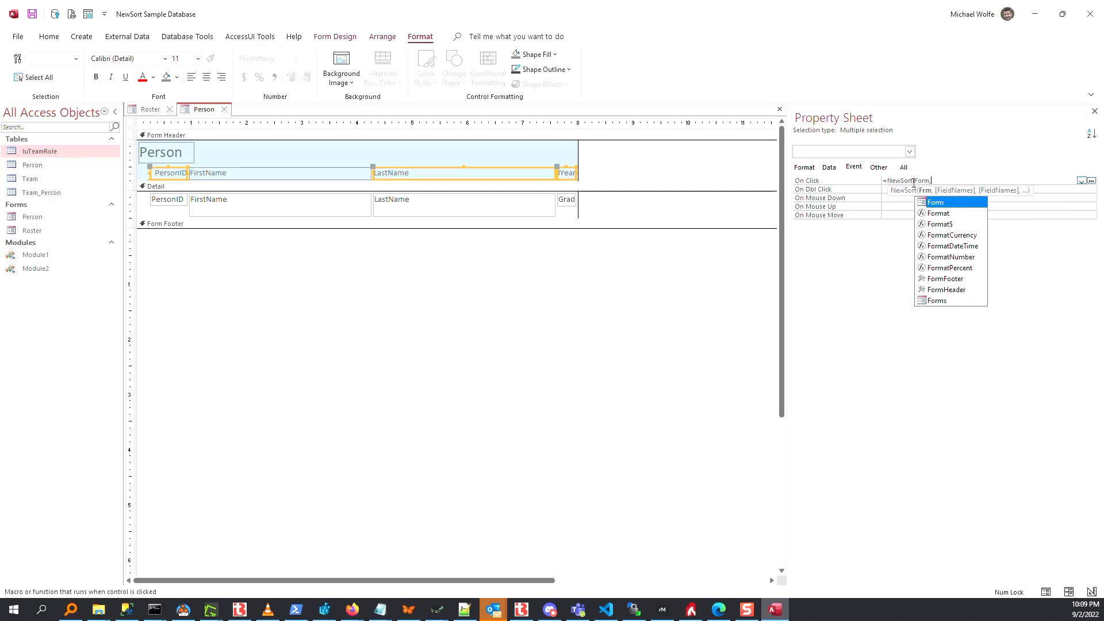
{"action": "type", "text": " '"}
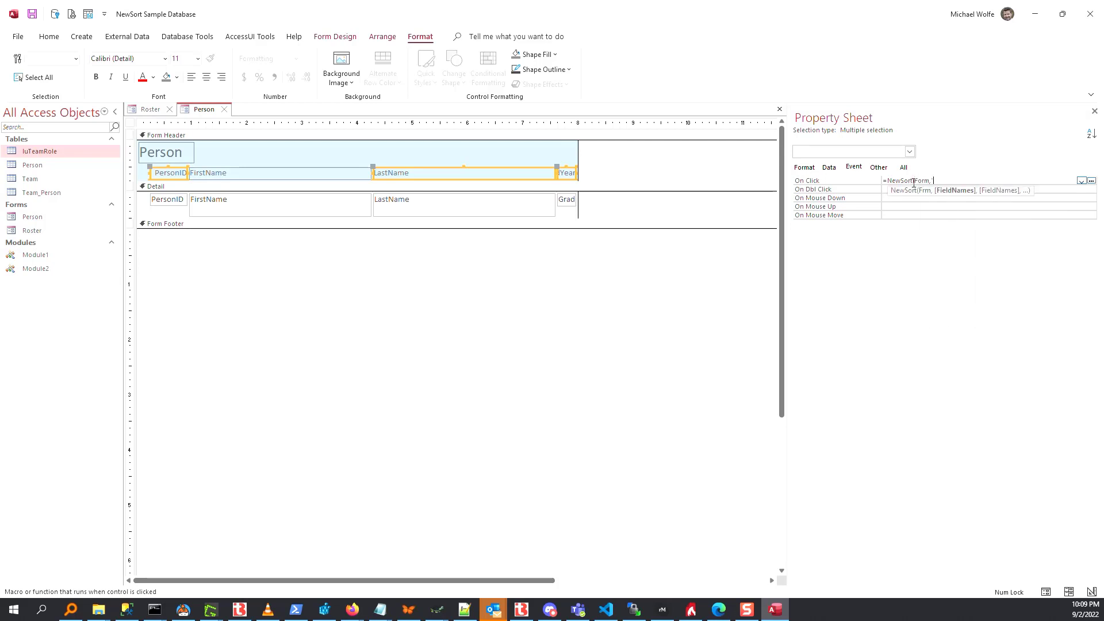
{"action": "type", "text": "PersonID')"}
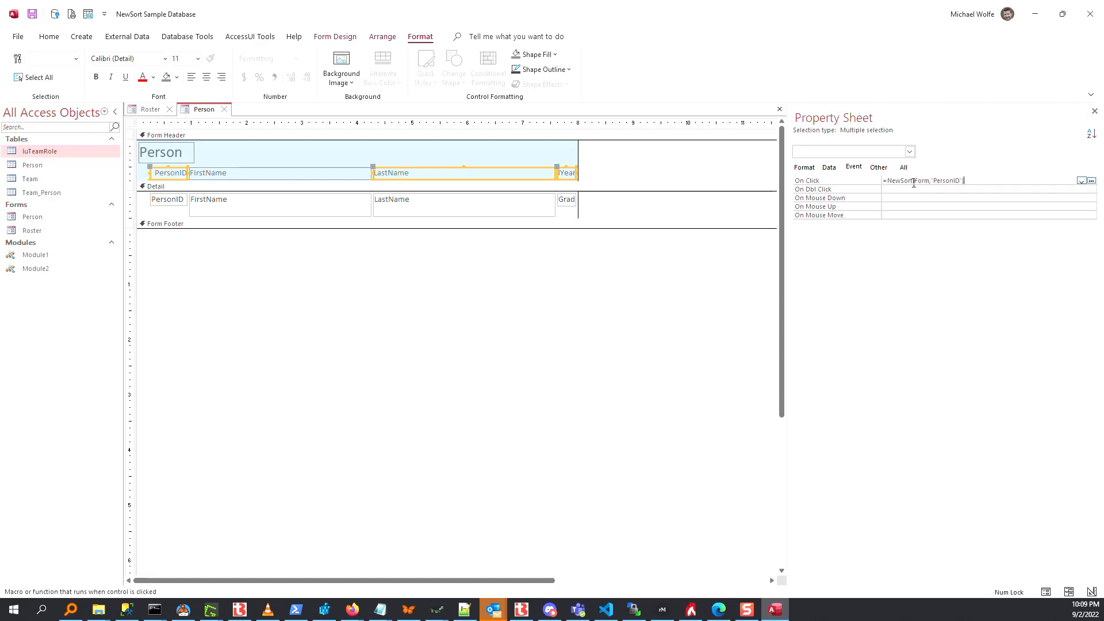
{"action": "key", "text": "Return"}
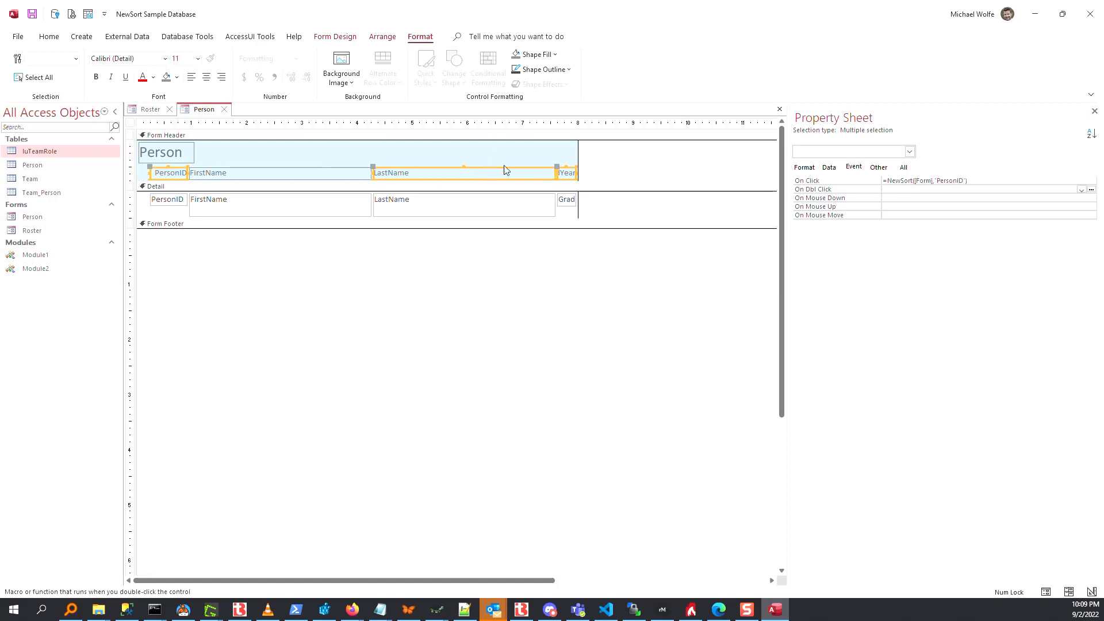
Step: Change the field argument in the LastName header label's On Click expression to 'LastName'
{"action": "left_click", "coordinate": [177, 175]}
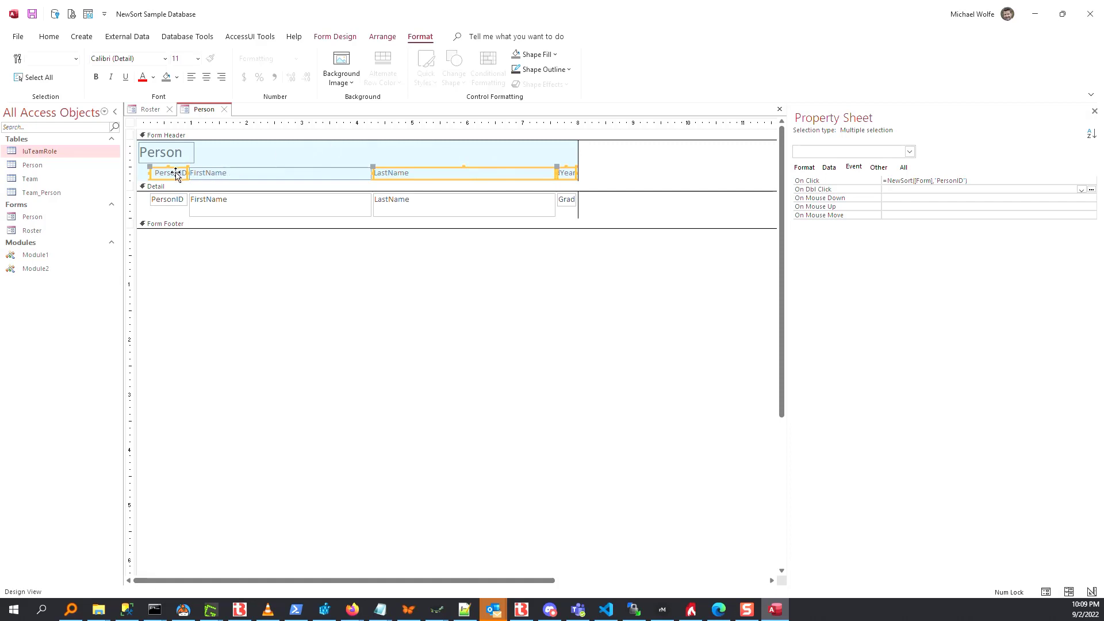
{"action": "left_click", "coordinate": [460, 175]}
{"action": "double_click", "coordinate": [952, 180]}
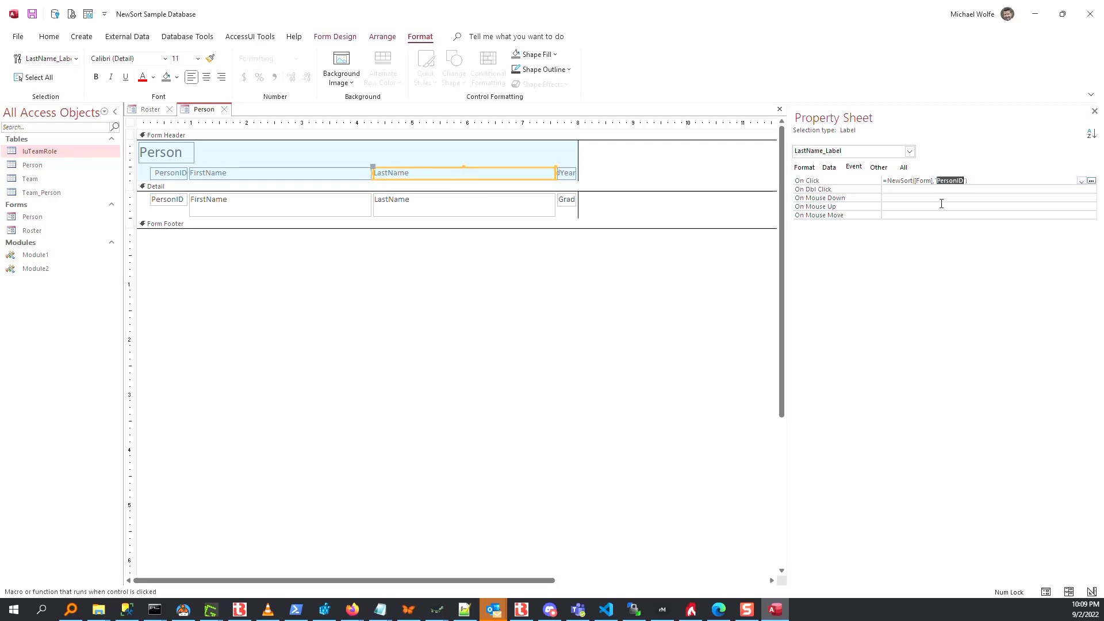
{"action": "type", "text": "LastNam"}
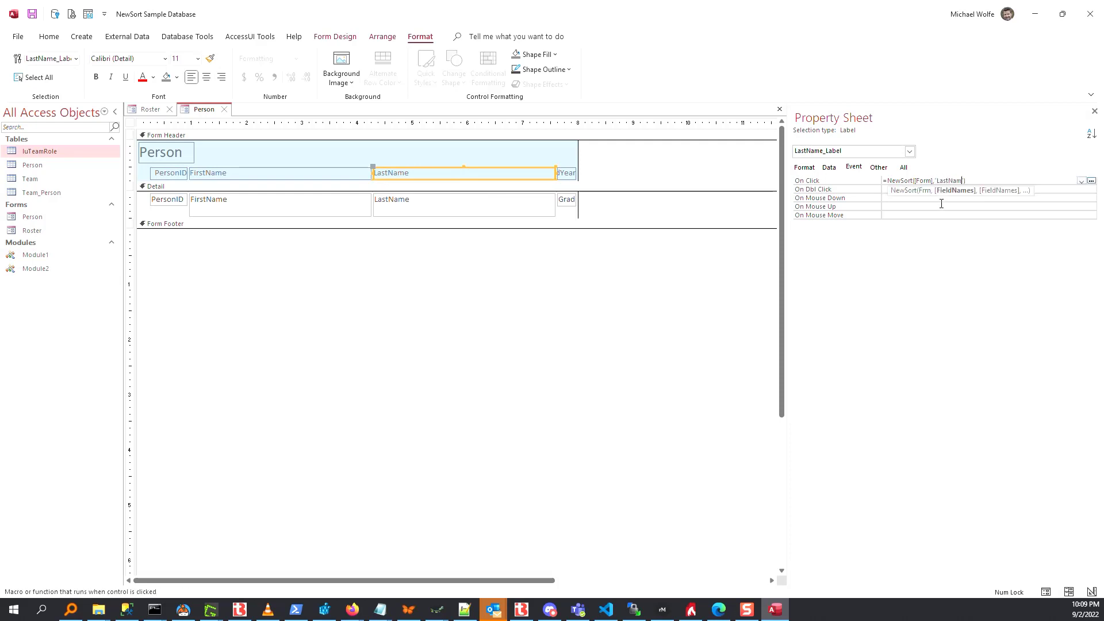
Step: Change the field argument in the GradYear header label's On Click expression to 'GradYear' and display the form in Form View
{"action": "left_click", "coordinate": [568, 173]}
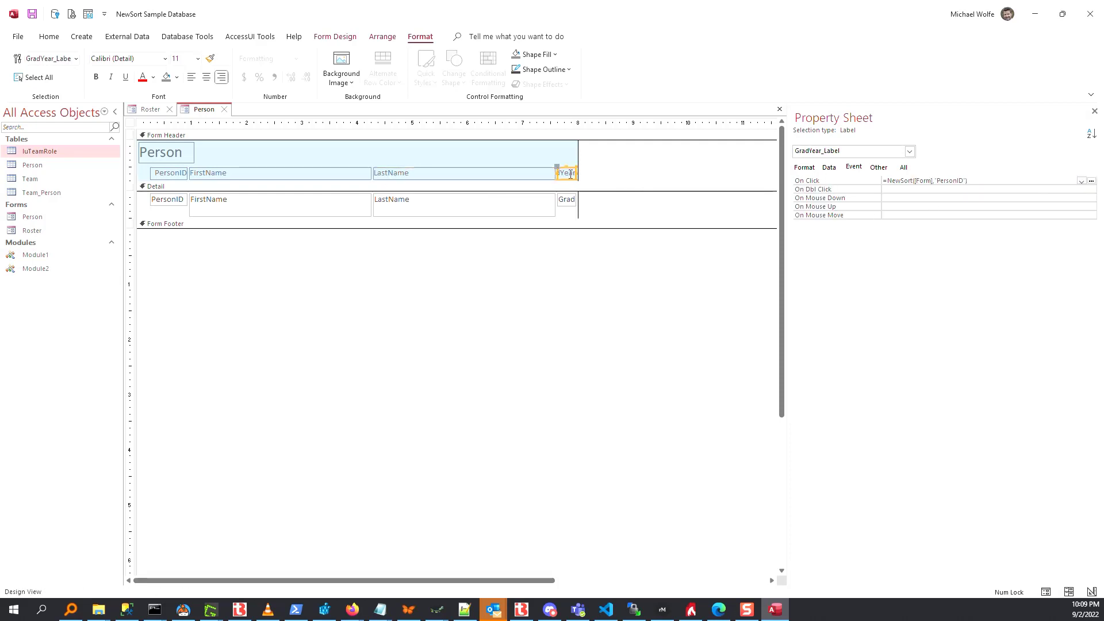
{"action": "double_click", "coordinate": [950, 181]}
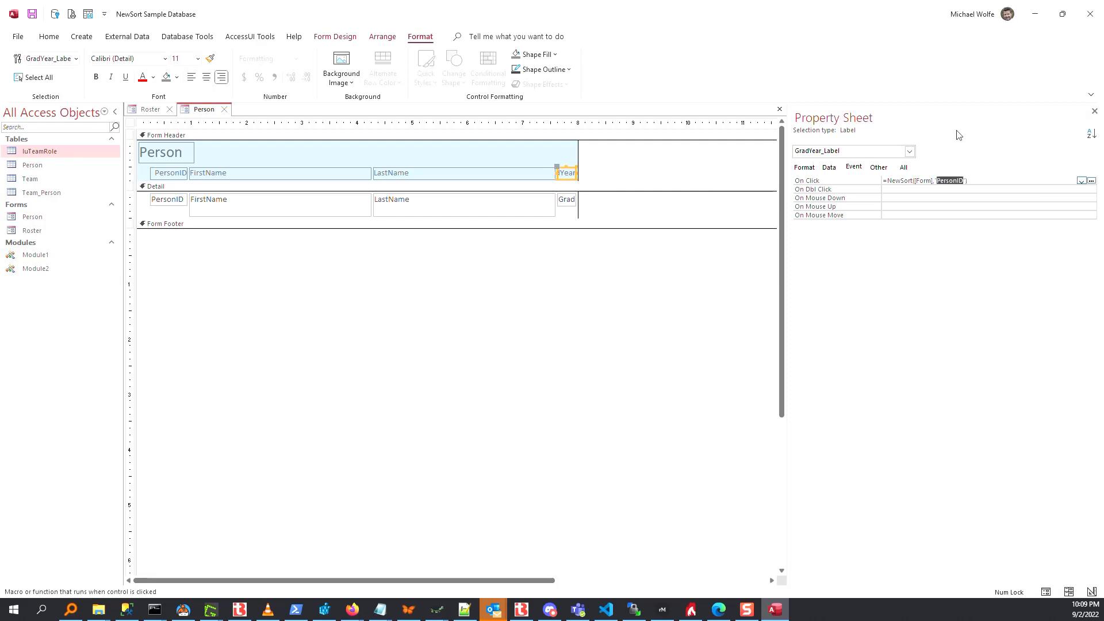
{"action": "type", "text": "GradYear"}
{"action": "key", "text": "Return"}
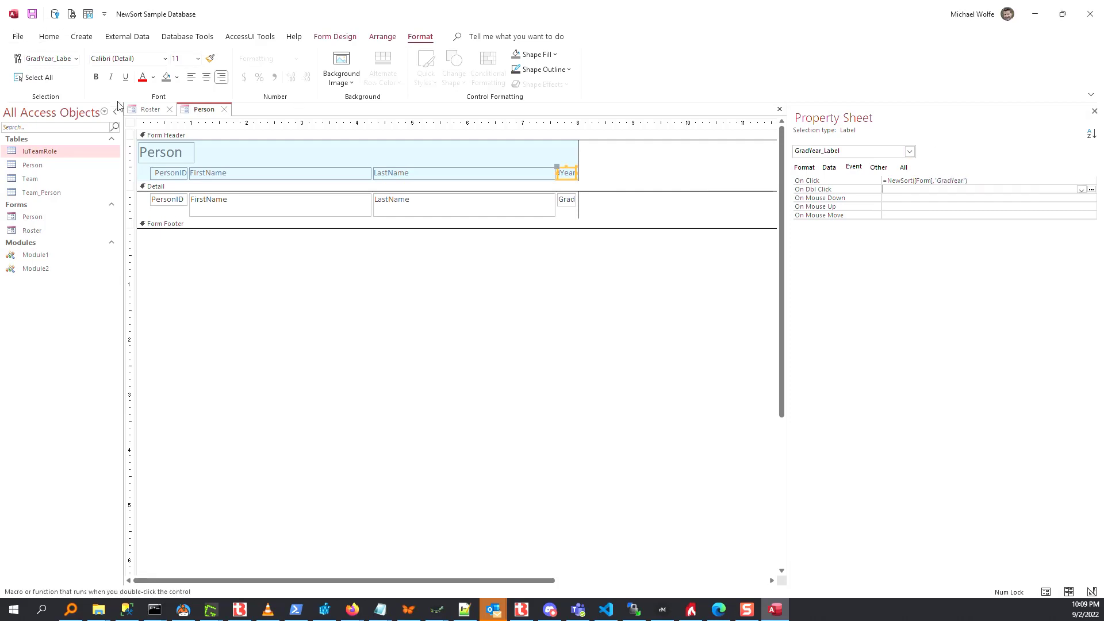
{"action": "right_click", "coordinate": [193, 115]}
{"action": "left_click", "coordinate": [192, 172]}
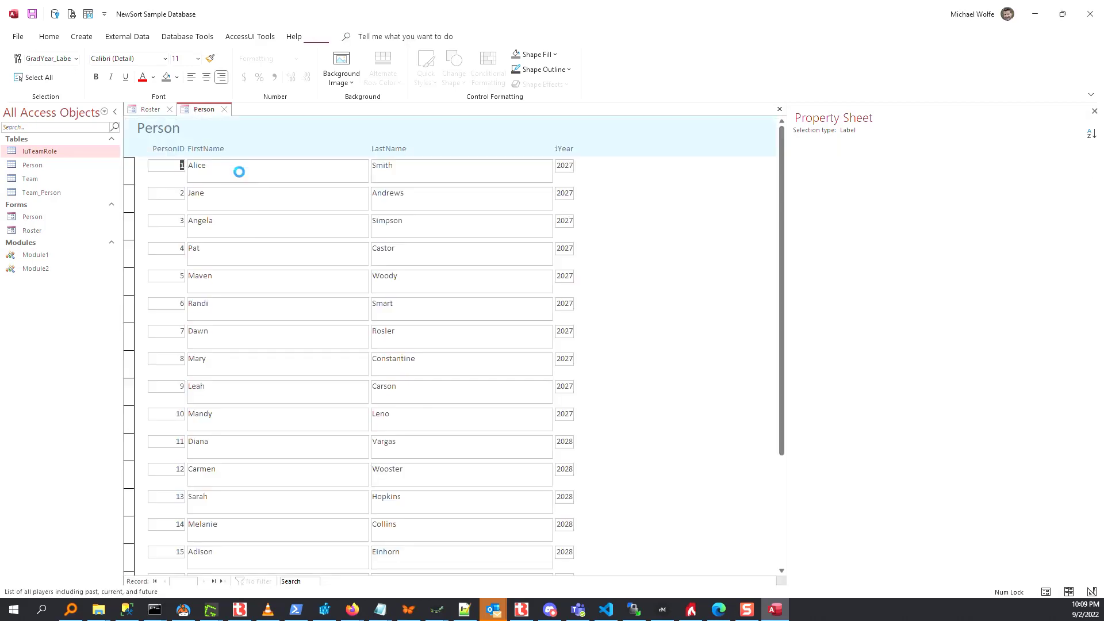
Step: Test the header labels by sorting the Person form by FirstName, LastName and GradYear in turn
{"action": "left_click", "coordinate": [206, 150]}
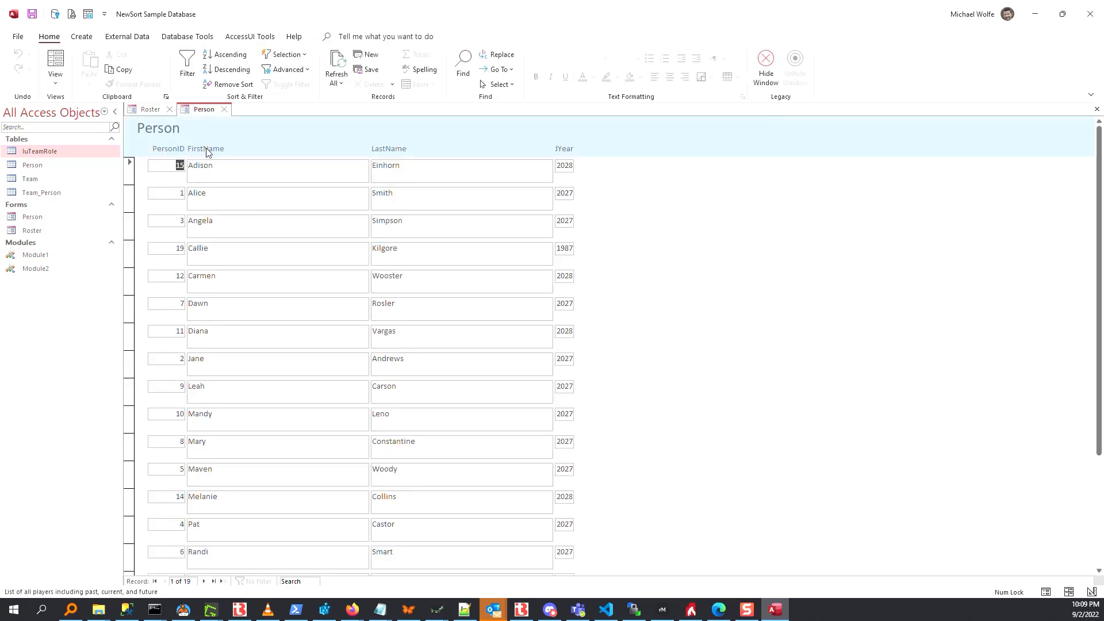
{"action": "left_click", "coordinate": [395, 151]}
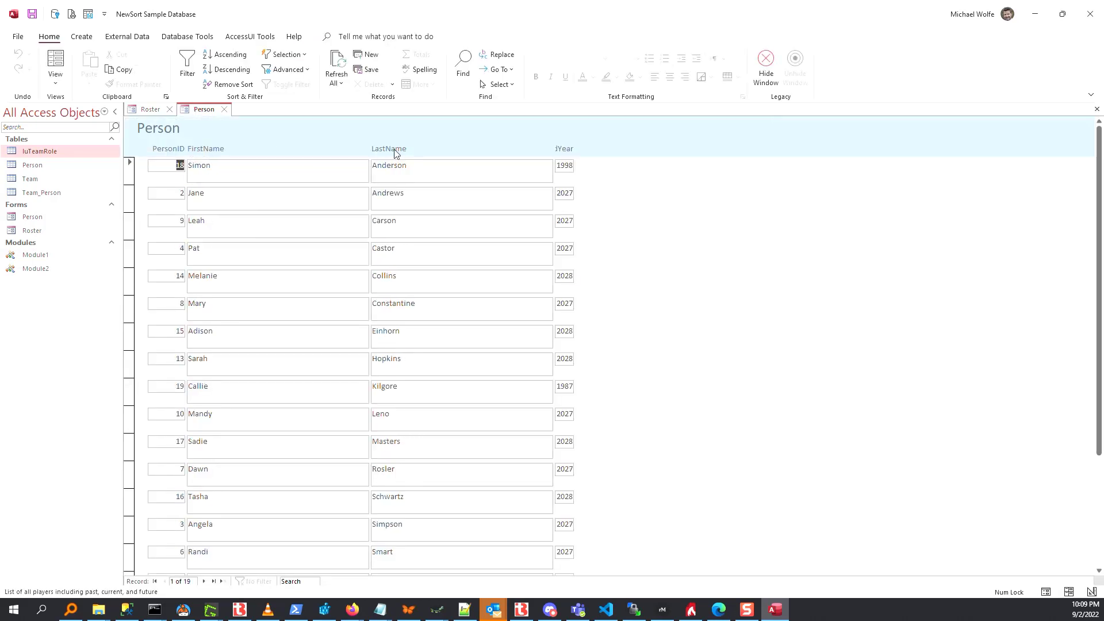
{"action": "left_click", "coordinate": [568, 151]}
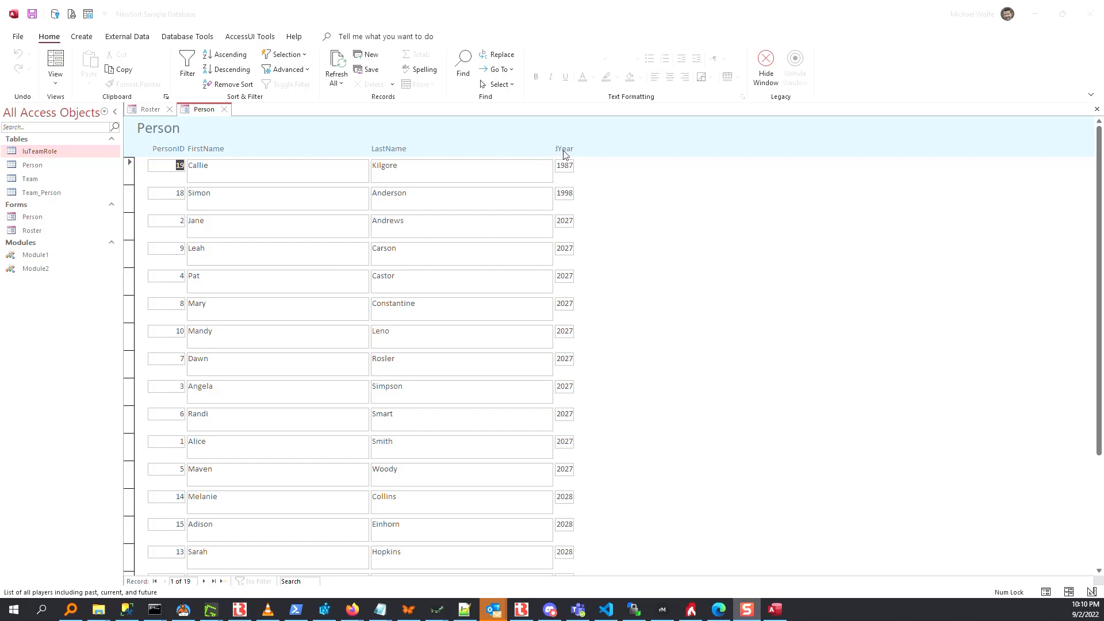
Step: In Design View, set the Fore Color of all four column header labels to #000080 and their Font Underline to Yes
{"action": "right_click", "coordinate": [214, 153]}
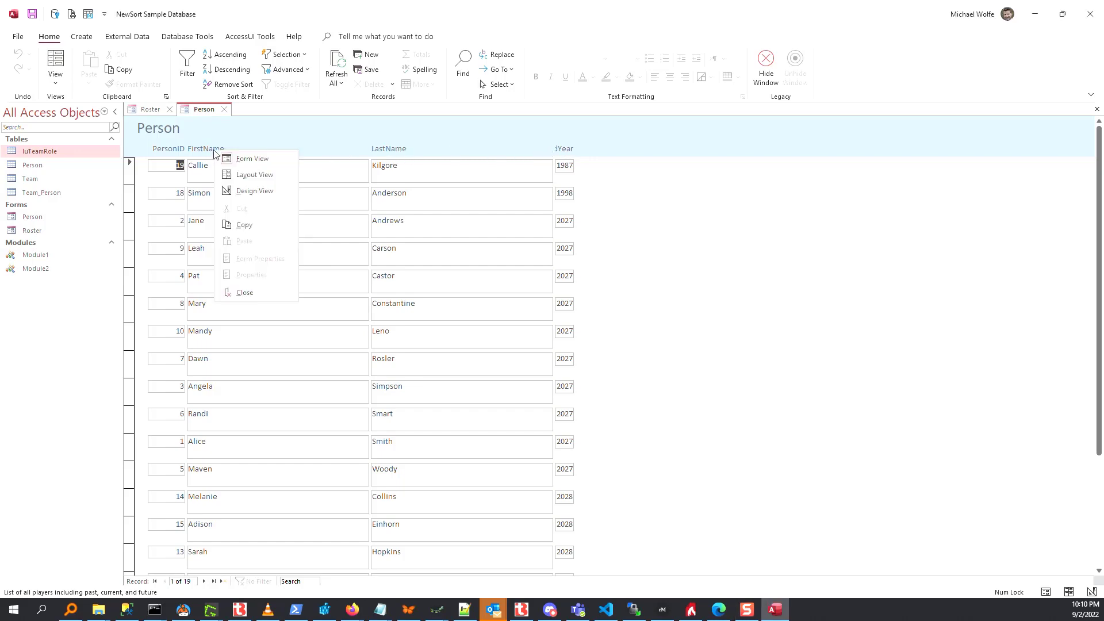
{"action": "left_click", "coordinate": [247, 188]}
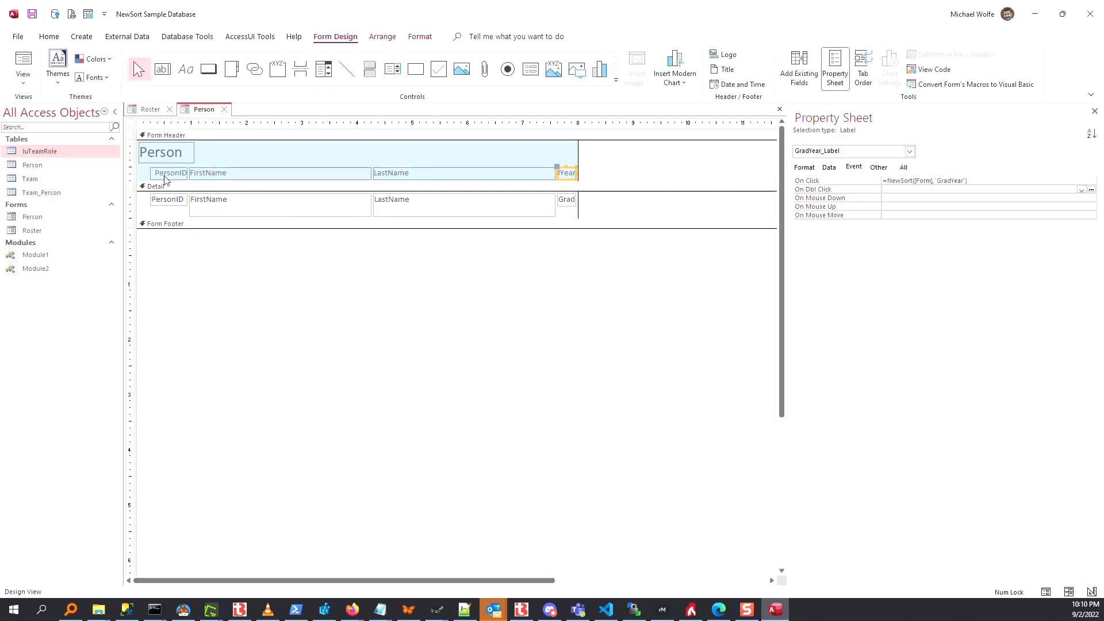
{"action": "left_click", "coordinate": [130, 172]}
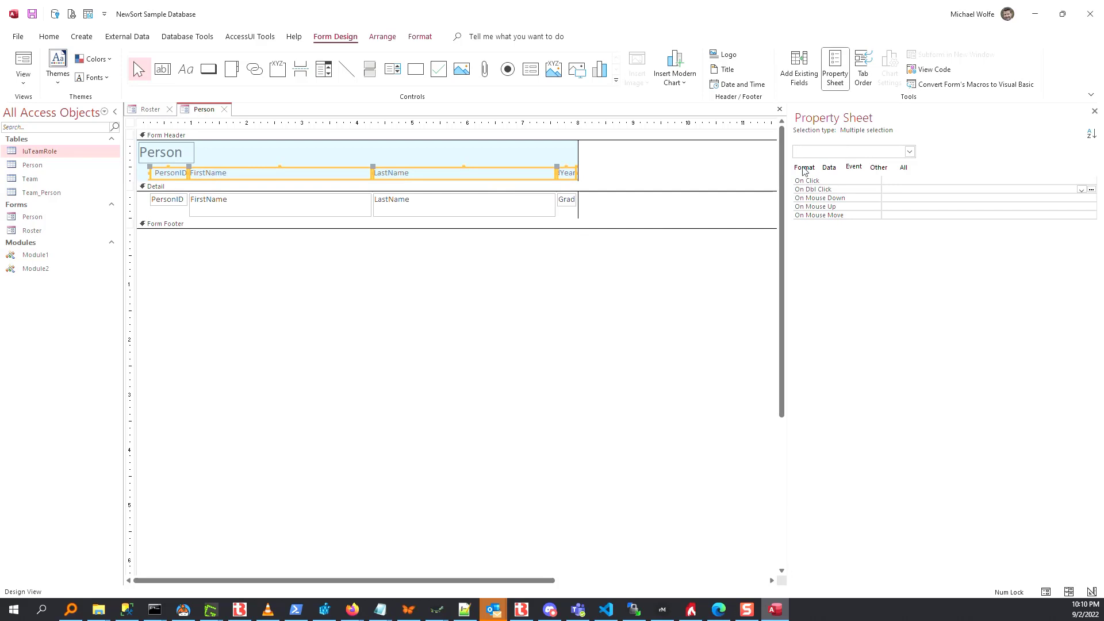
{"action": "left_click", "coordinate": [805, 168]}
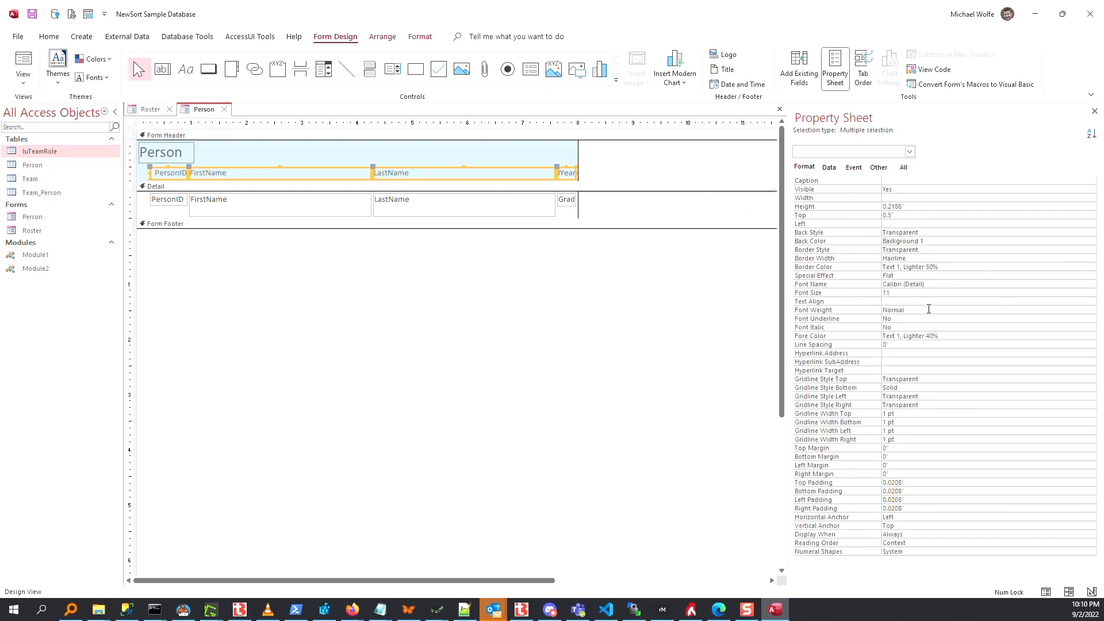
{"action": "left_click_drag", "start_coordinate": [953, 335], "coordinate": [839, 337]}
{"action": "type", "text": "#000080"}
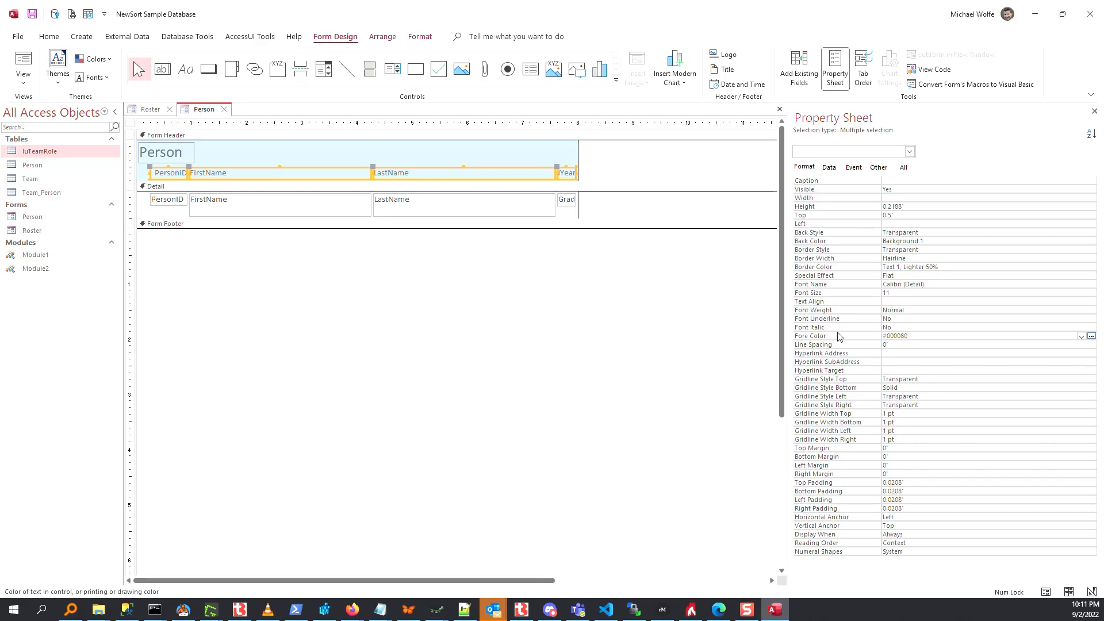
{"action": "key", "text": "Return"}
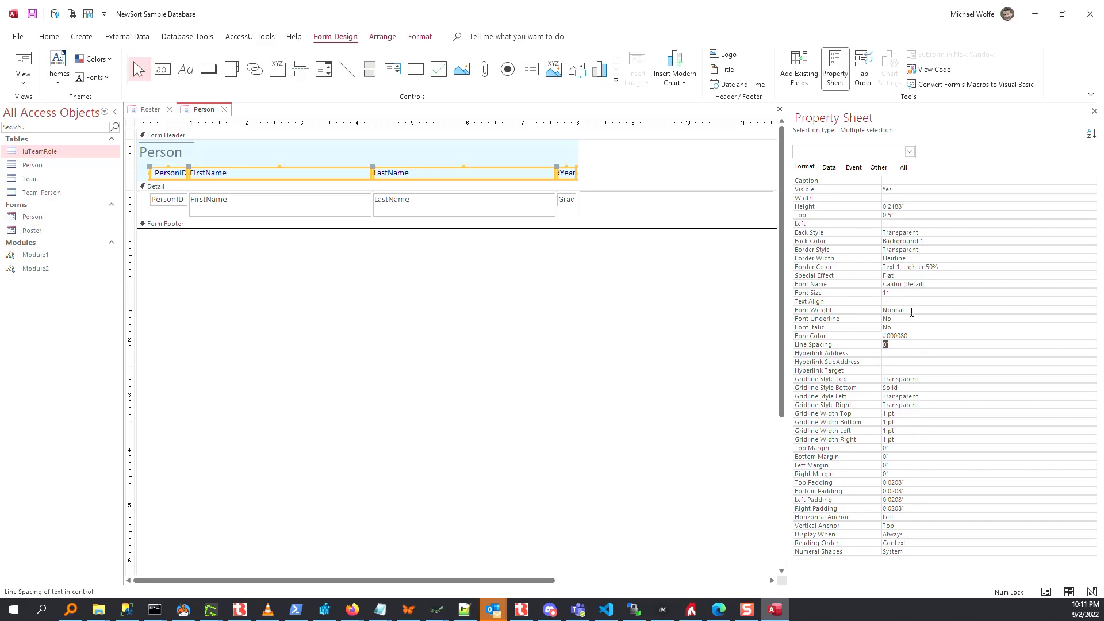
{"action": "double_click", "coordinate": [914, 318]}
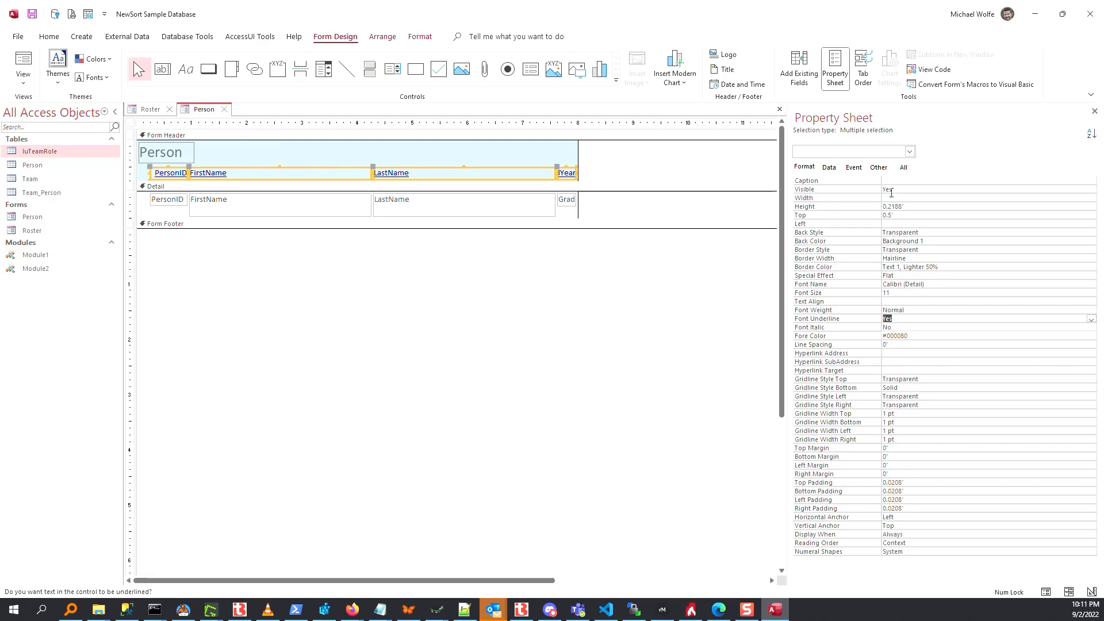
Step: Set the four header labels' On Mouse Move event to =UseHand() and display the form in Form View
{"action": "left_click", "coordinate": [857, 169]}
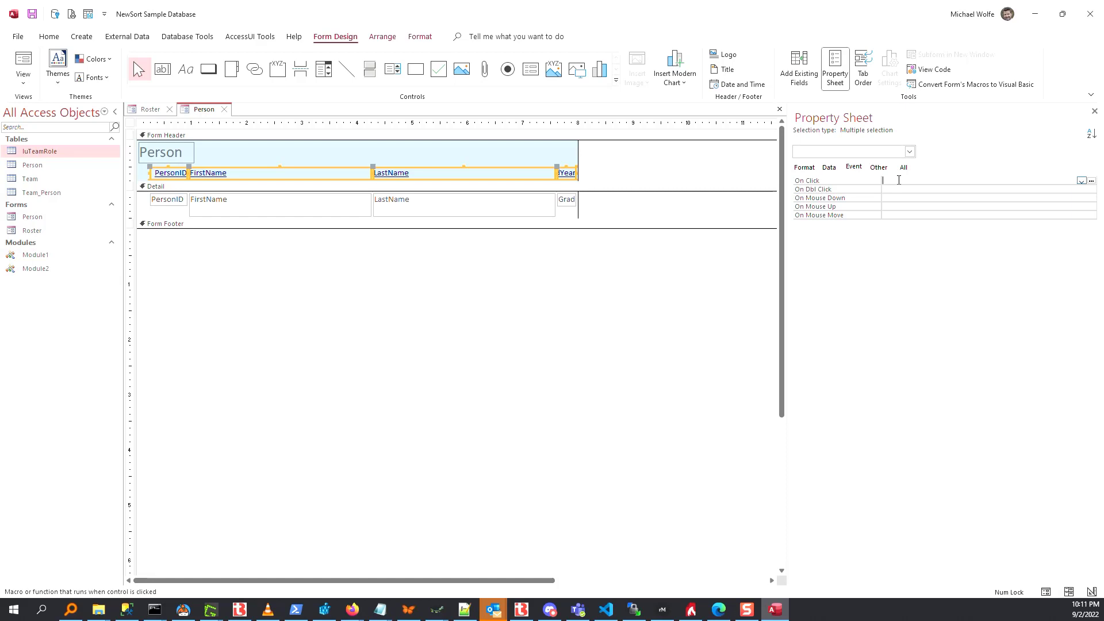
{"action": "left_click", "coordinate": [890, 214]}
{"action": "type", "text": "=UseHand()"}
{"action": "key", "text": "Return"}
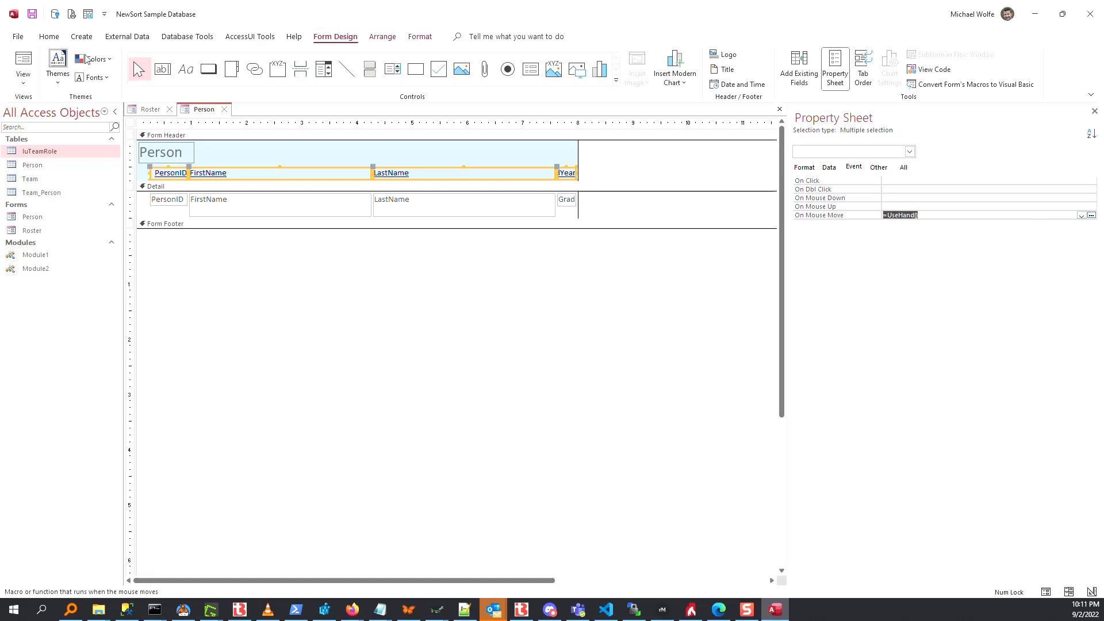
{"action": "left_click", "coordinate": [23, 64]}
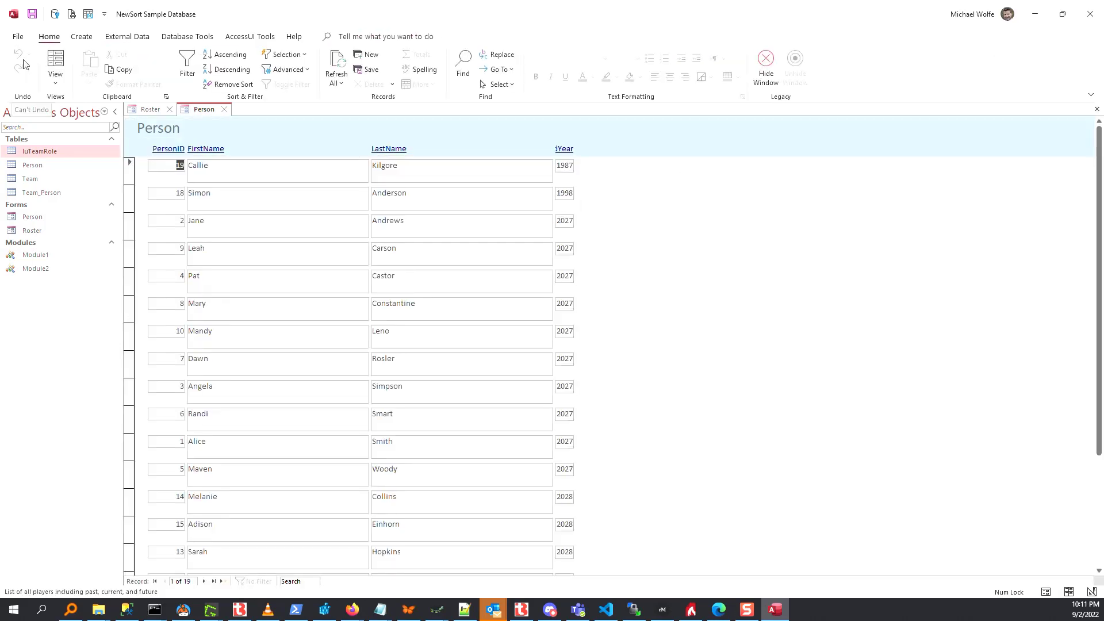
Step: Sort the records by PersonID, FirstName, LastName and GradYear in turn through the underlined header labels and review the list's end
{"action": "left_click", "coordinate": [166, 153]}
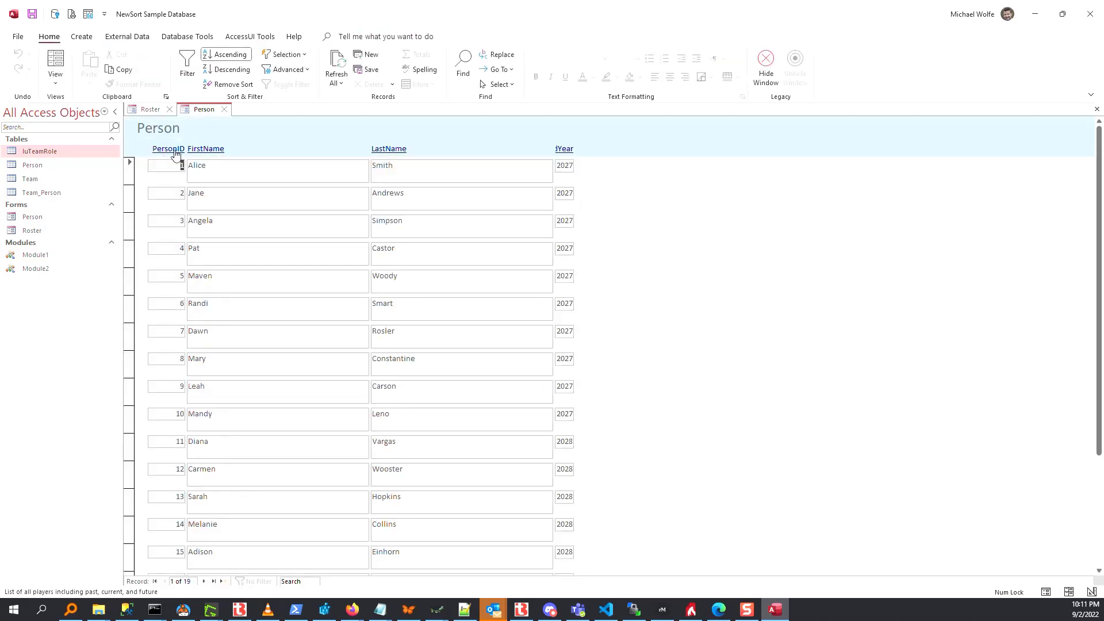
{"action": "left_click", "coordinate": [212, 151]}
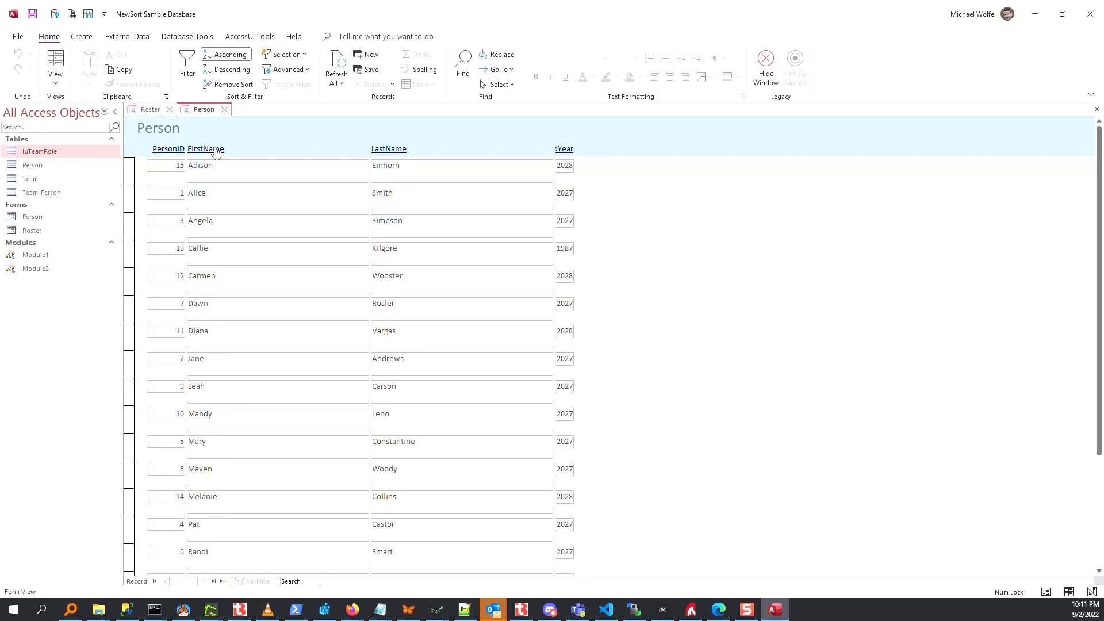
{"action": "left_click", "coordinate": [389, 151]}
{"action": "left_click", "coordinate": [569, 150]}
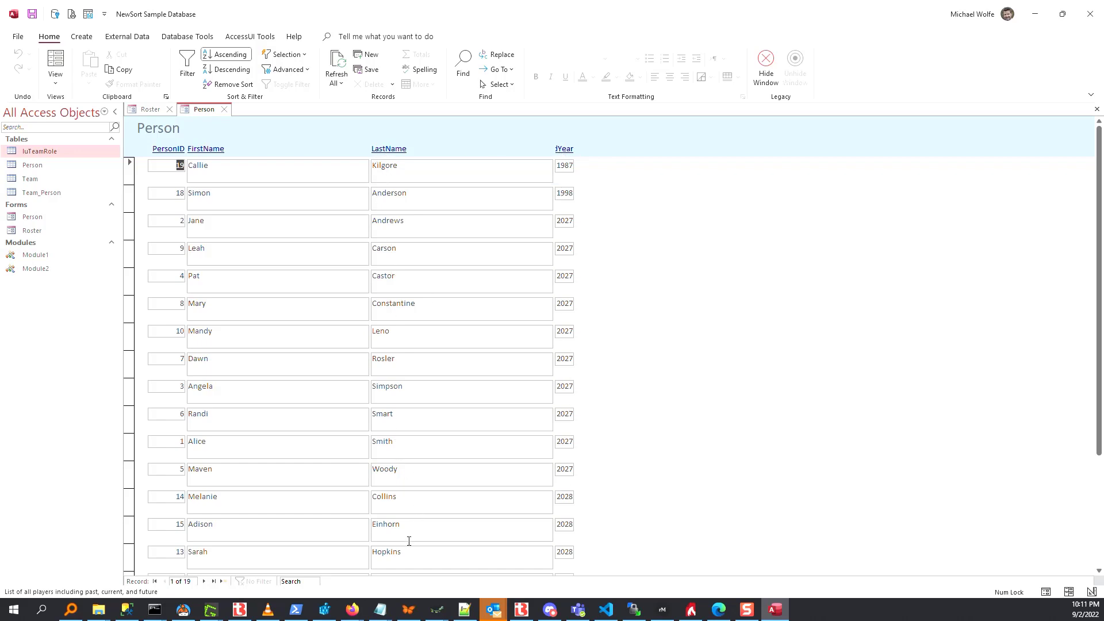
{"action": "scroll", "coordinate": [409, 541], "scroll_direction": "down", "scroll_amount": 3}
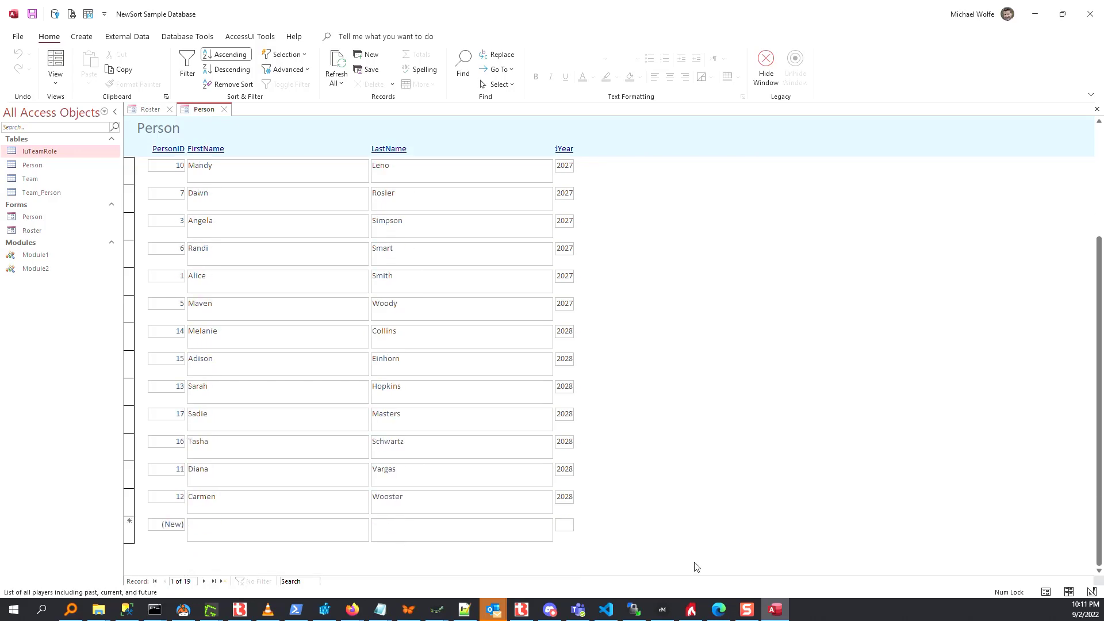
{"action": "mouse_move", "coordinate": [775, 613]}
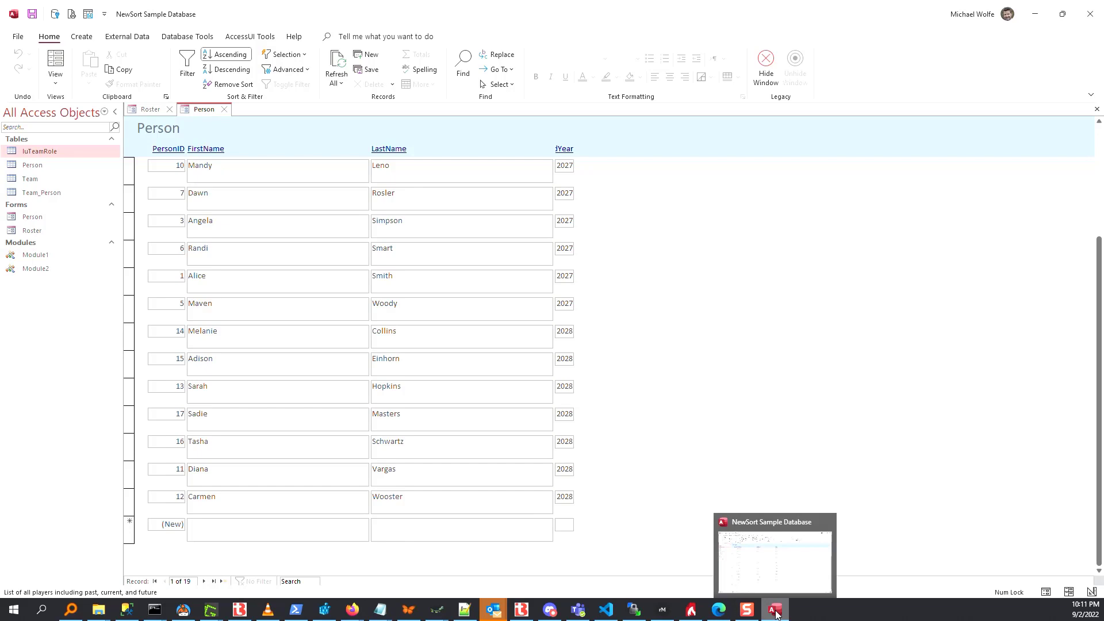
{"action": "right_click", "coordinate": [775, 613]}
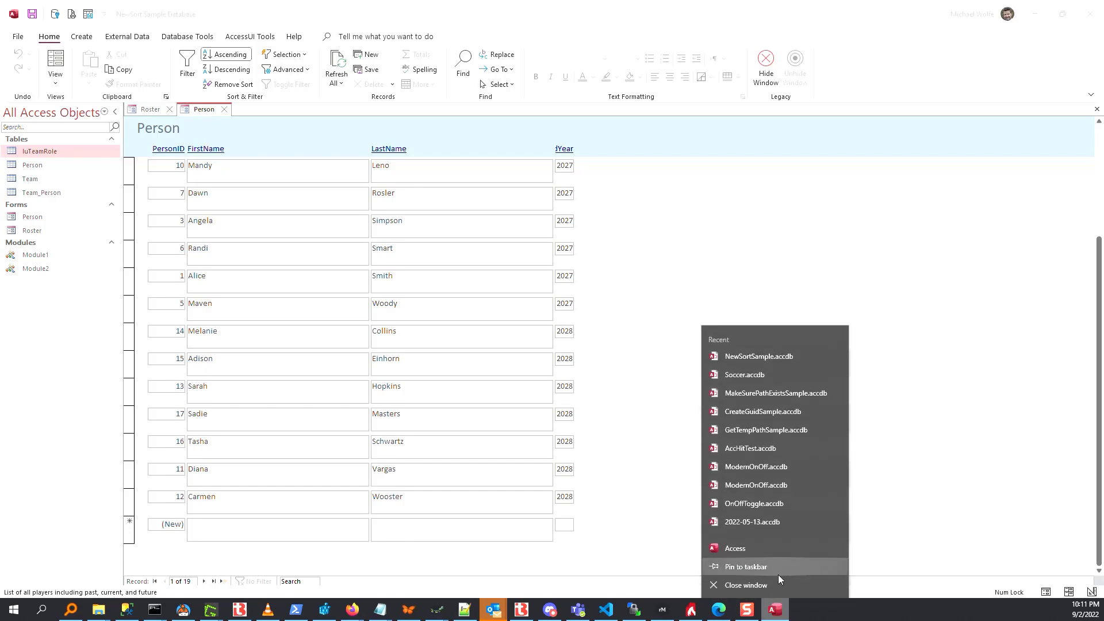
{"action": "left_click", "coordinate": [643, 276]}
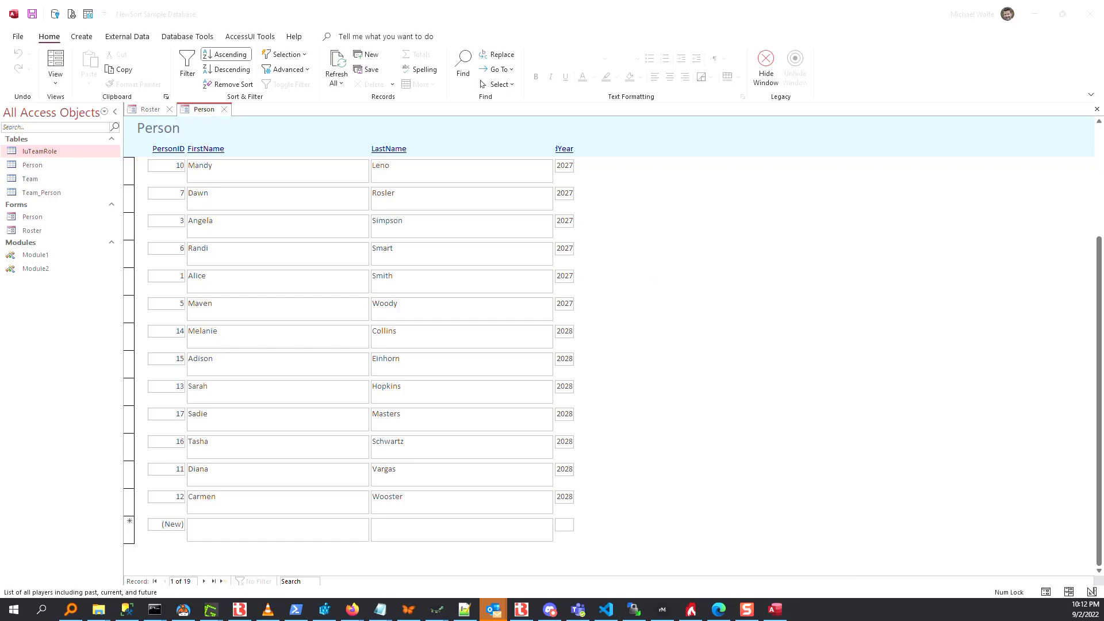
Step: Open the VBA editor, close the Immediate window and shrink the Properties pane to enlarge the code area
{"action": "left_click", "coordinate": [519, 12]}
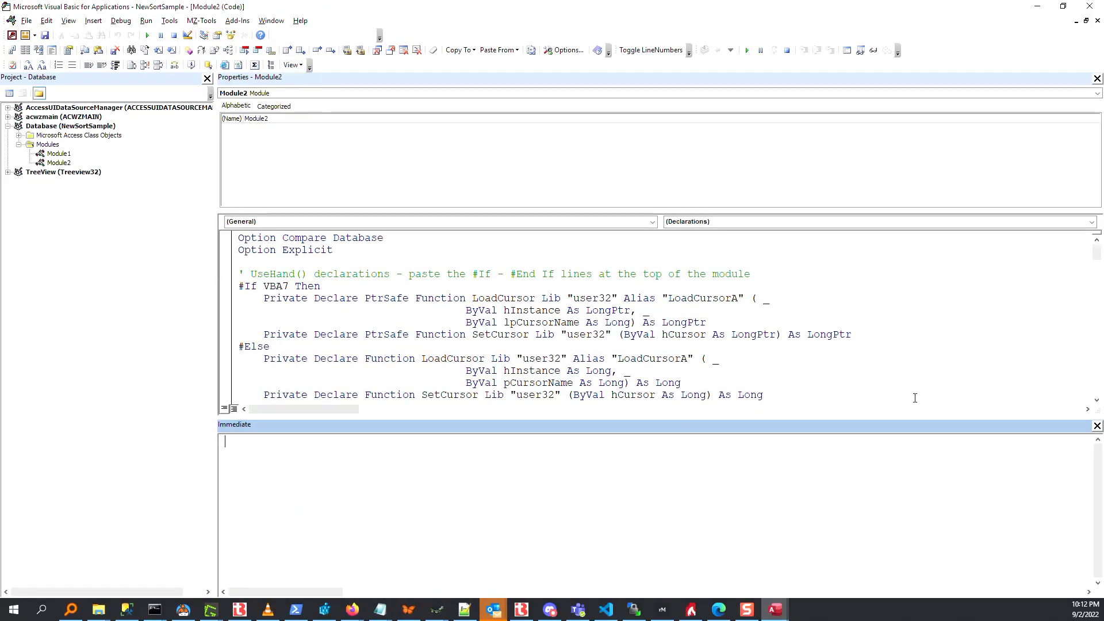
{"action": "left_click", "coordinate": [1097, 426]}
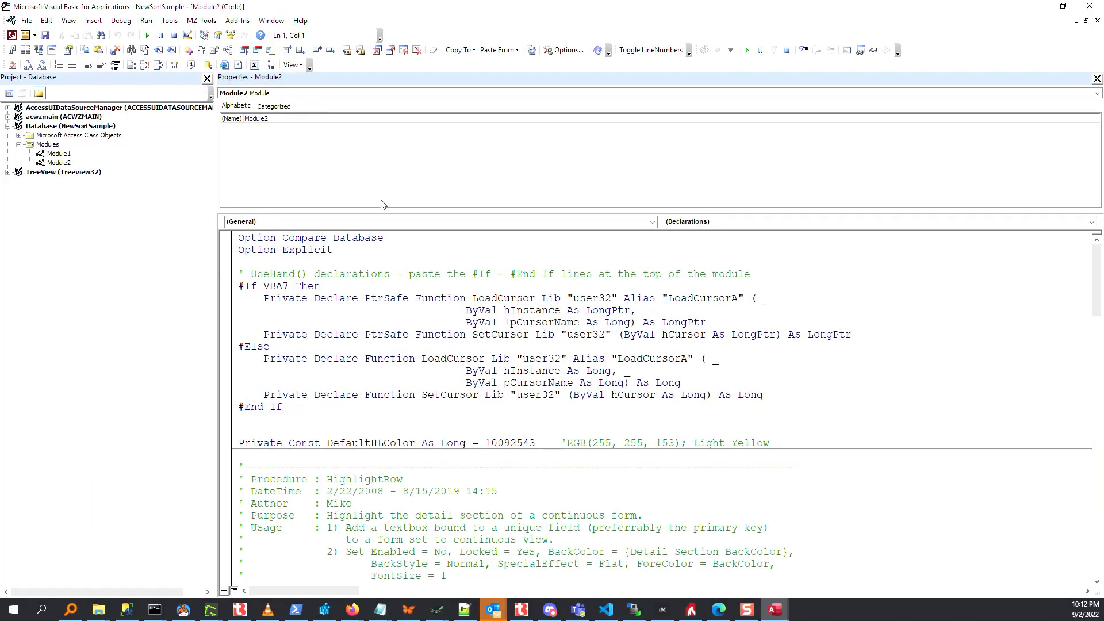
{"action": "left_click_drag", "start_coordinate": [380, 210], "coordinate": [381, 147]}
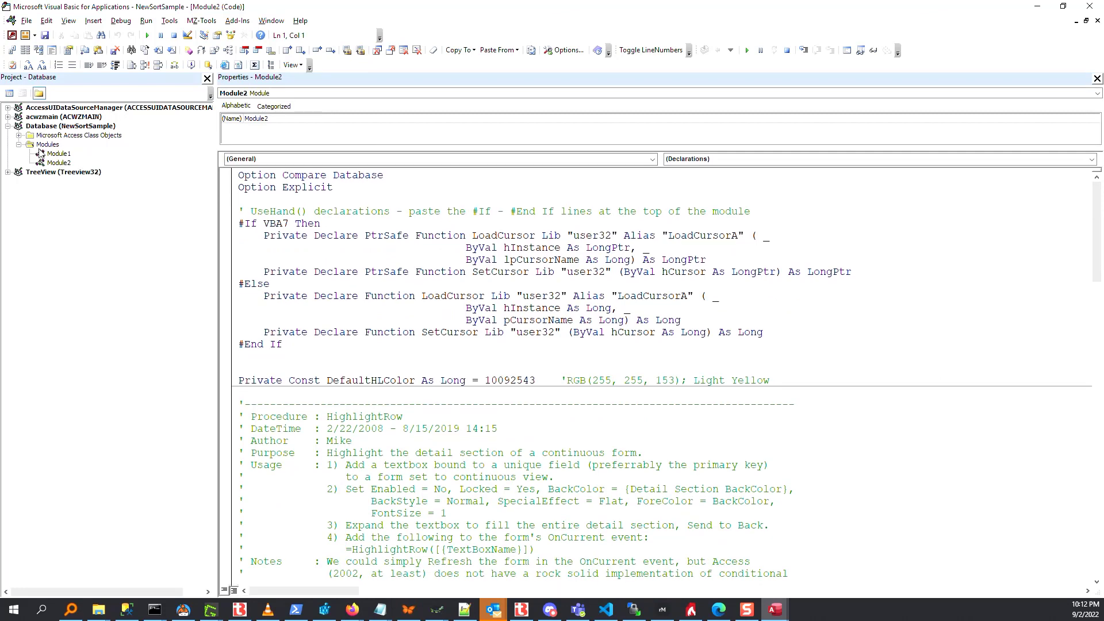
Step: Open Module1 and review the code of the NewSort, UpdateOrderBy and Conc functions
{"action": "double_click", "coordinate": [41, 153]}
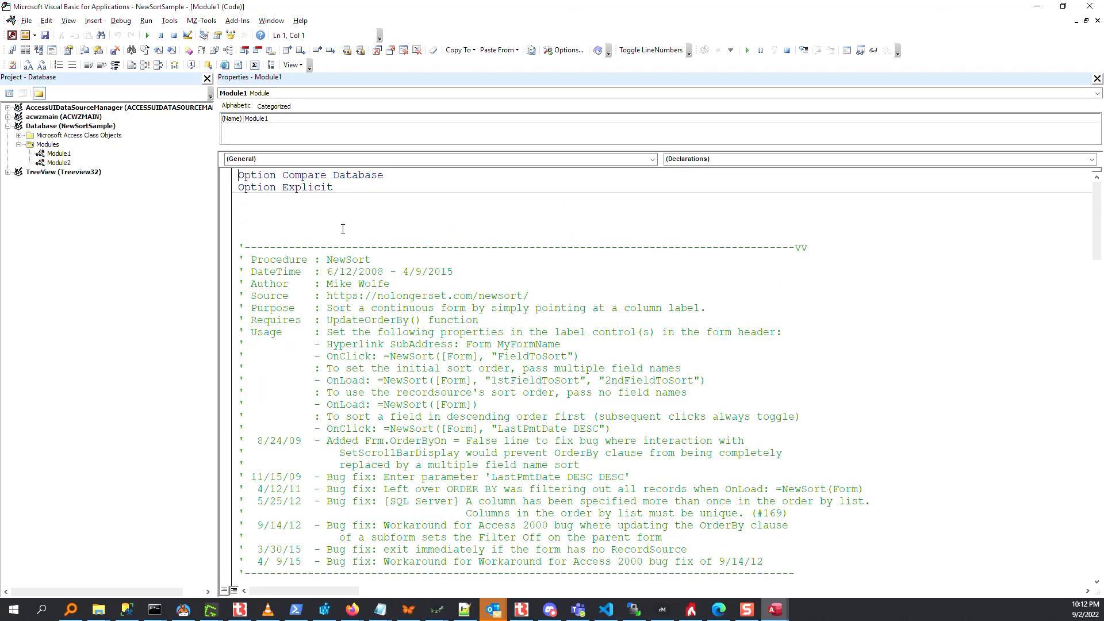
{"action": "scroll", "coordinate": [343, 229], "scroll_direction": "down", "scroll_amount": 2}
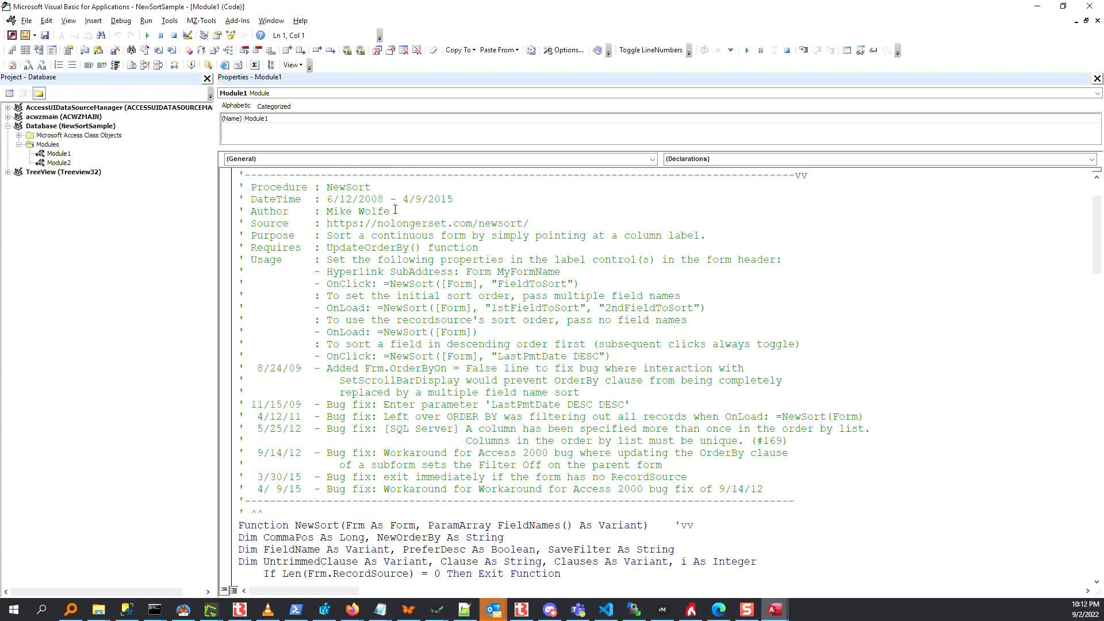
{"action": "scroll", "coordinate": [376, 322], "scroll_direction": "down", "scroll_amount": 20}
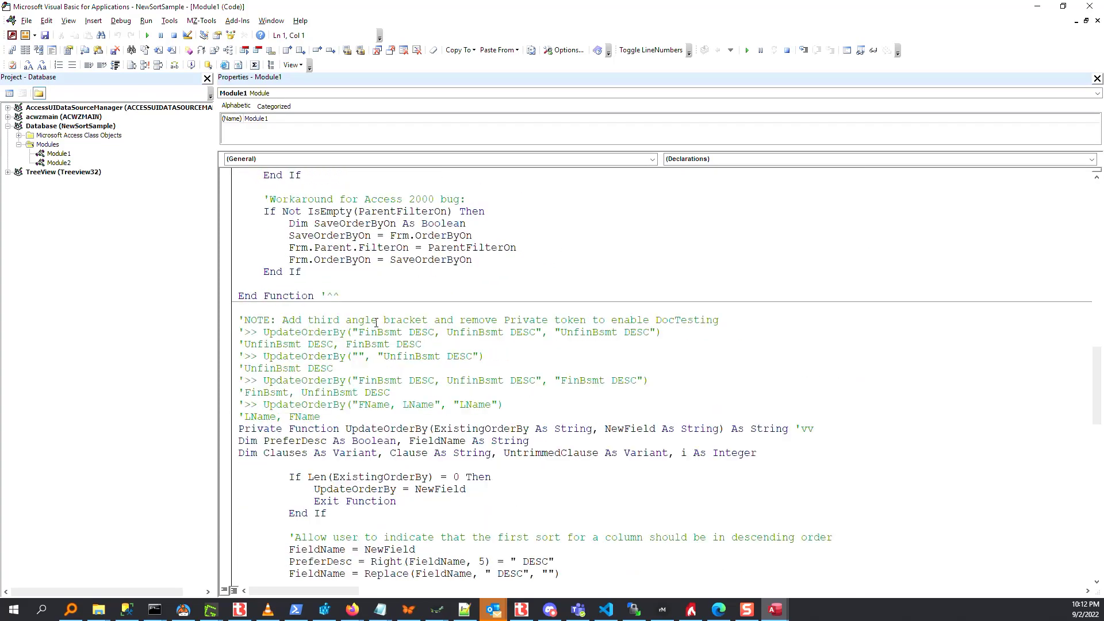
{"action": "scroll", "coordinate": [377, 323], "scroll_direction": "down", "scroll_amount": 1}
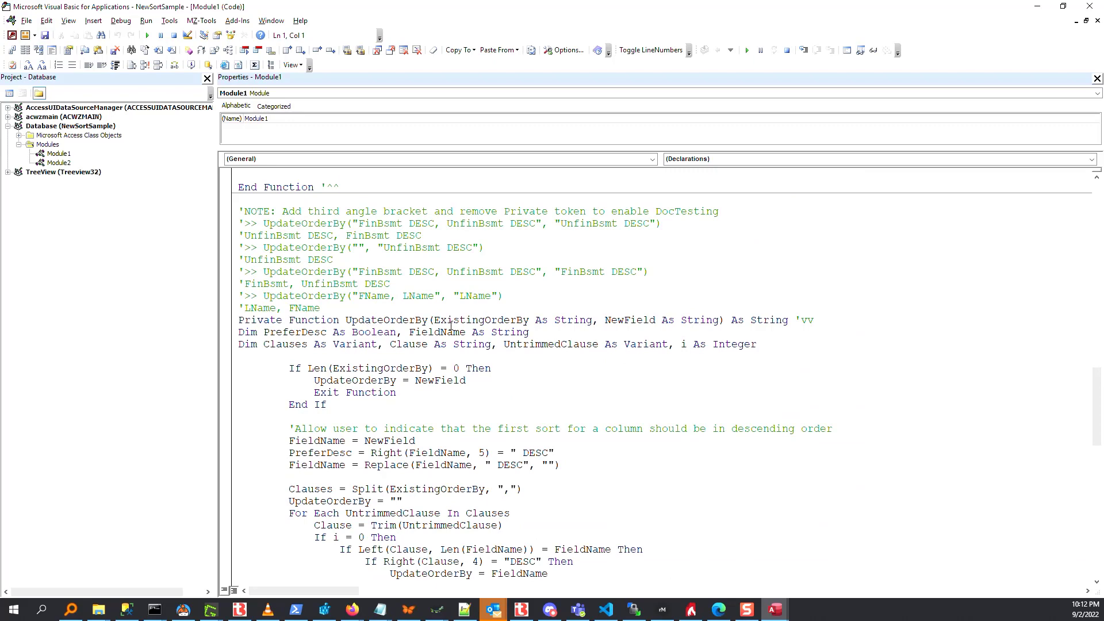
{"action": "scroll", "coordinate": [451, 325], "scroll_direction": "down", "scroll_amount": 14}
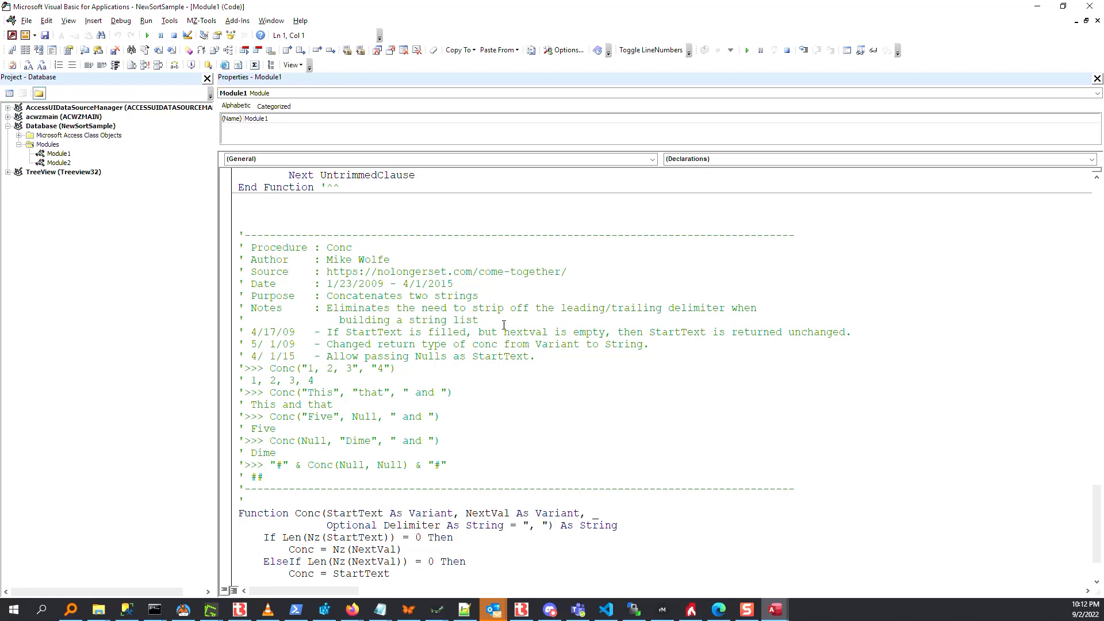
{"action": "scroll", "coordinate": [504, 326], "scroll_direction": "down", "scroll_amount": 1}
{"action": "scroll", "coordinate": [504, 325], "scroll_direction": "up", "scroll_amount": 8}
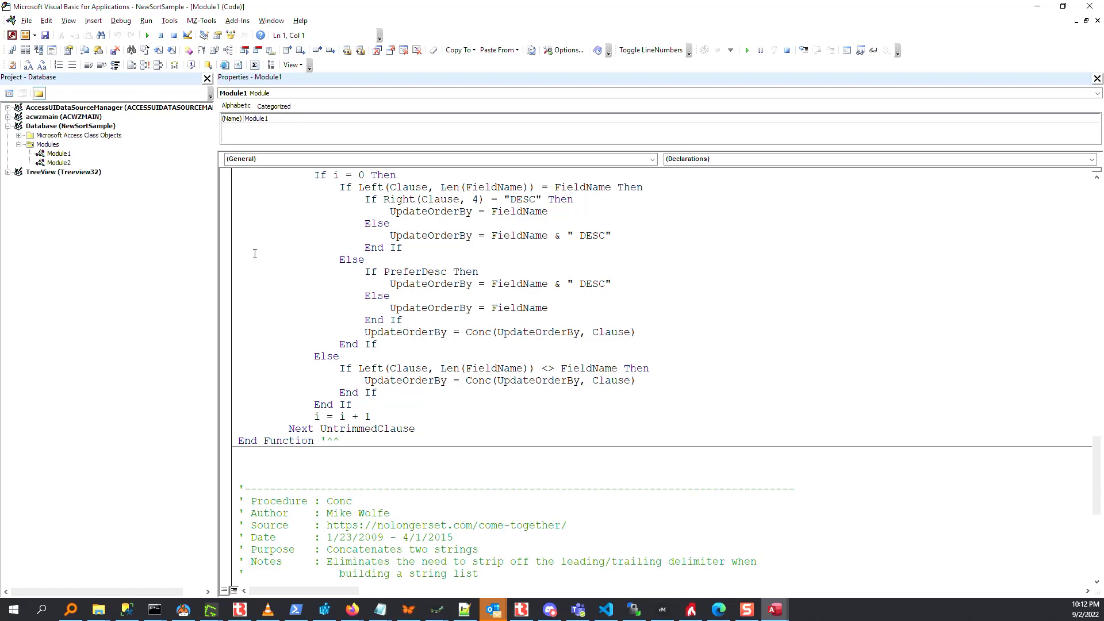
Step: Open Module2 and review its code down to the UseHand function at the end
{"action": "double_click", "coordinate": [58, 163]}
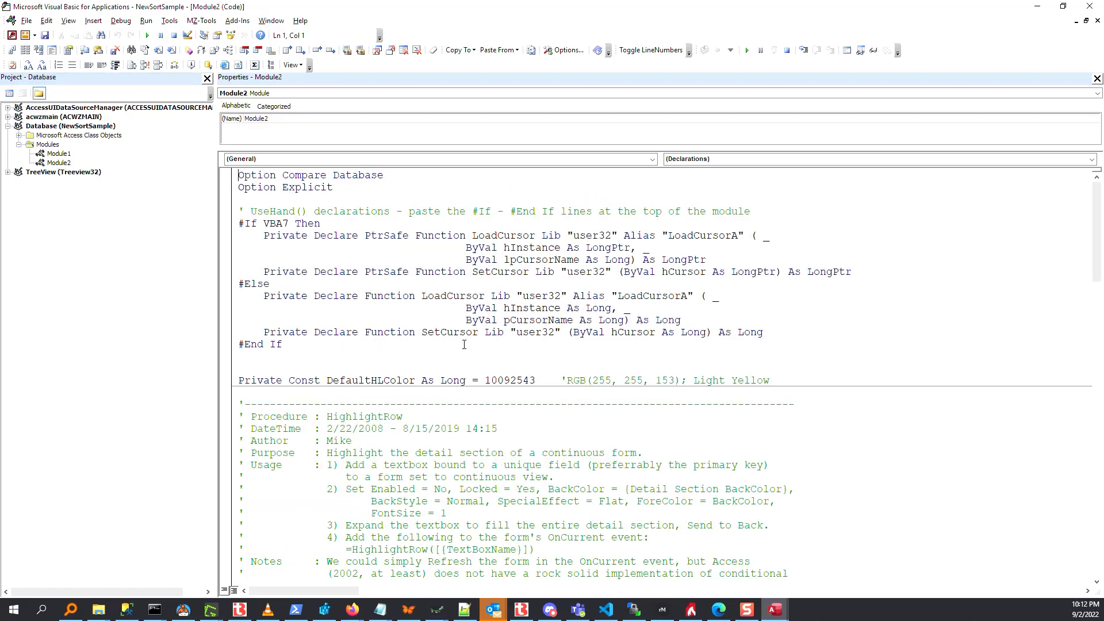
{"action": "scroll", "coordinate": [393, 426], "scroll_direction": "down", "scroll_amount": 20}
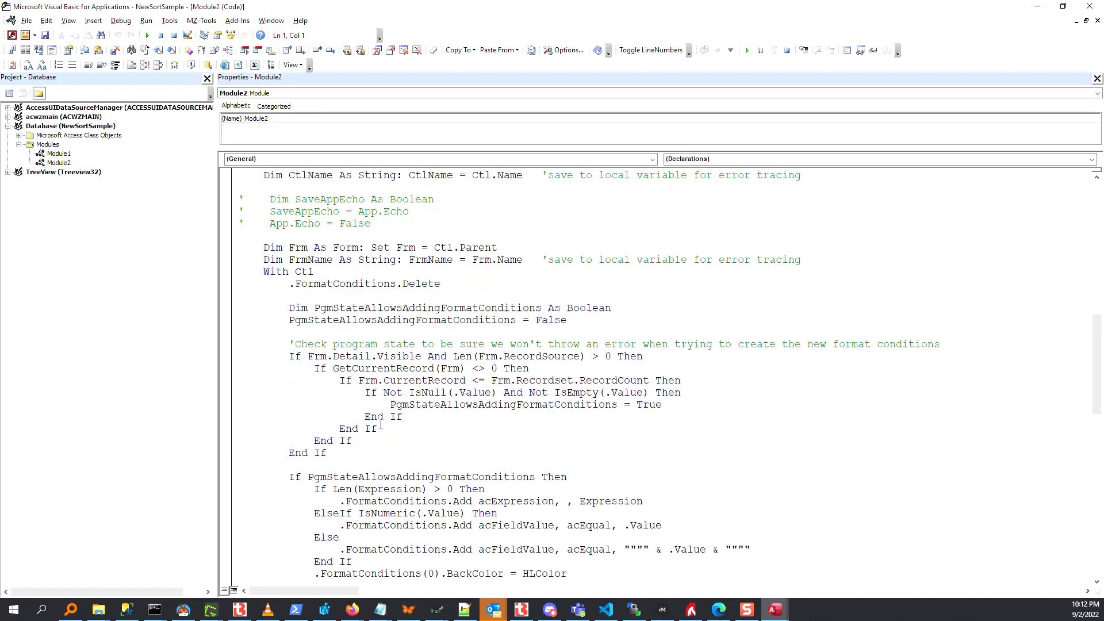
{"action": "scroll", "coordinate": [380, 424], "scroll_direction": "down", "scroll_amount": 6}
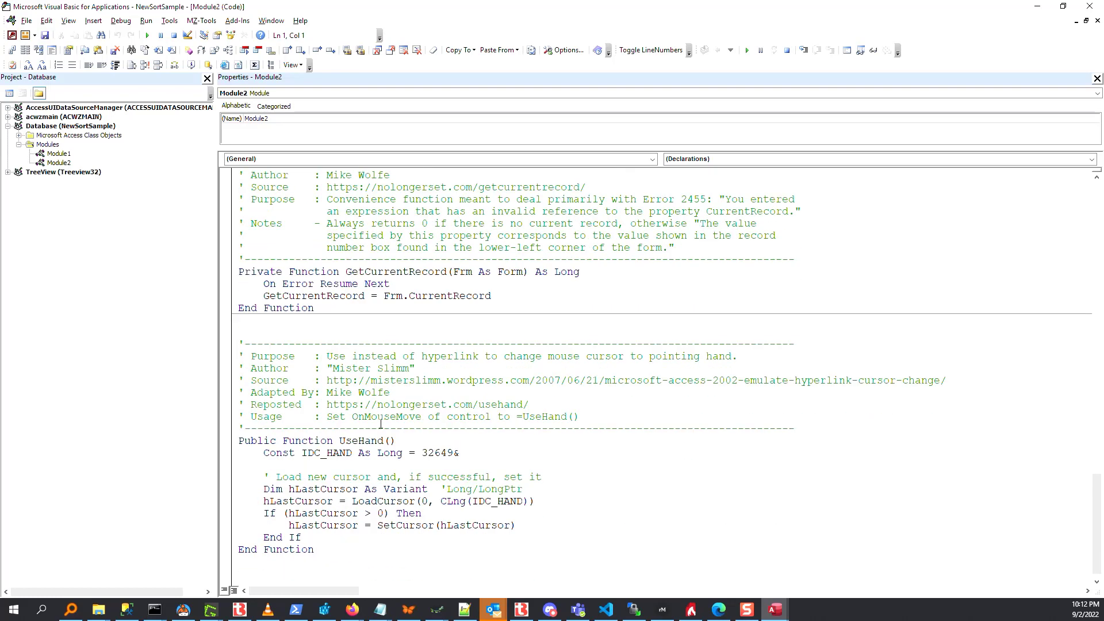
{"action": "scroll", "coordinate": [380, 424], "scroll_direction": "down", "scroll_amount": 1}
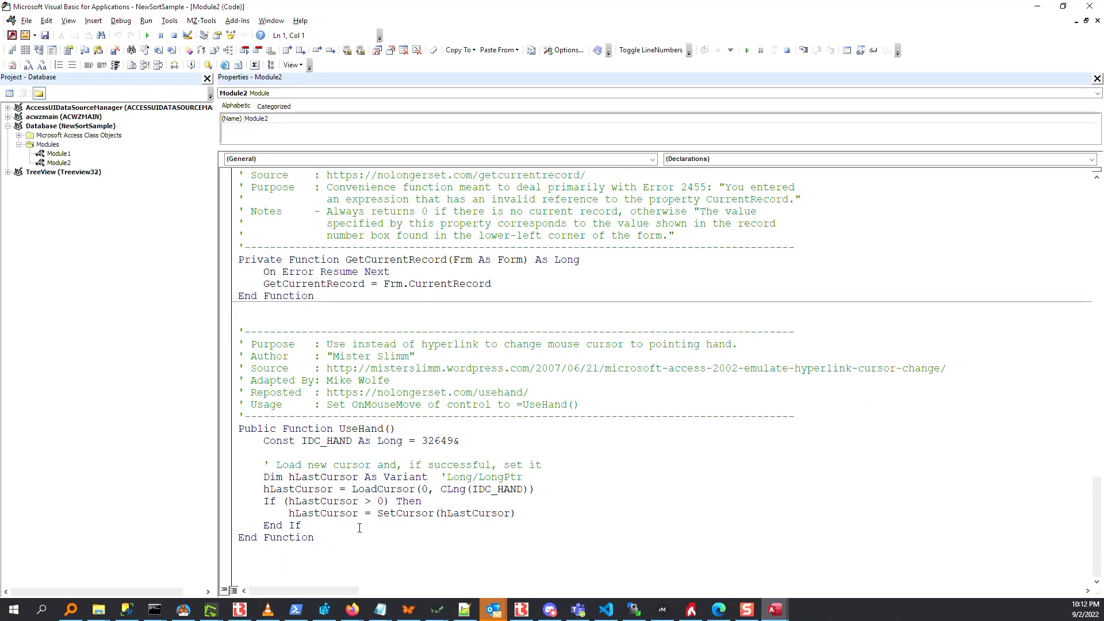
Step: Close the VBA editor and minimize the database window to reach the desktop
{"action": "left_click", "coordinate": [1090, 7]}
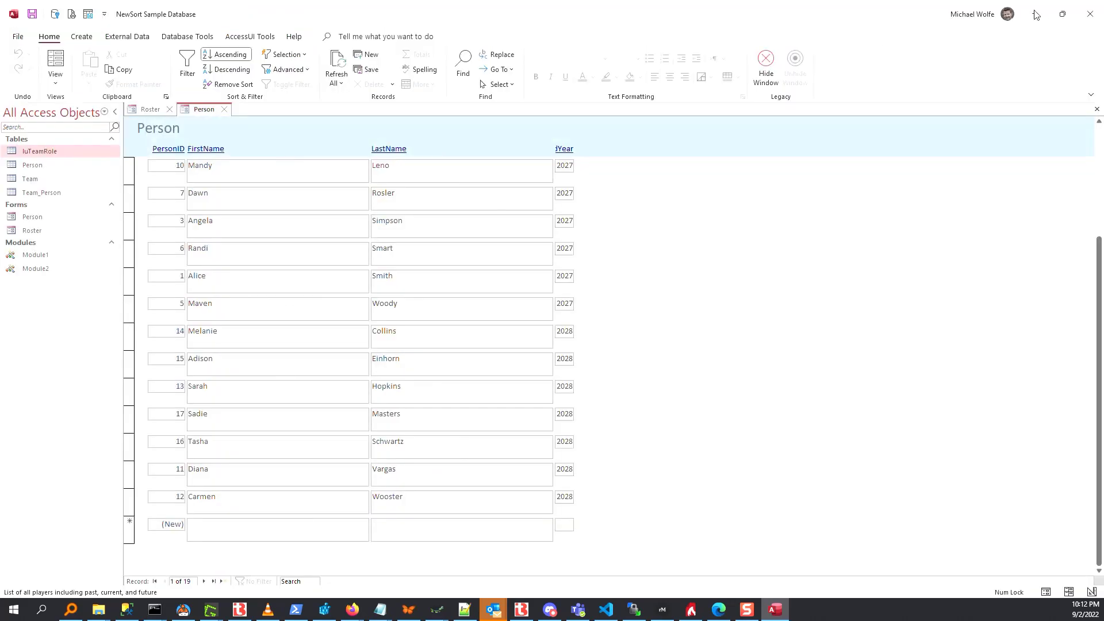
{"action": "left_click", "coordinate": [1036, 15]}
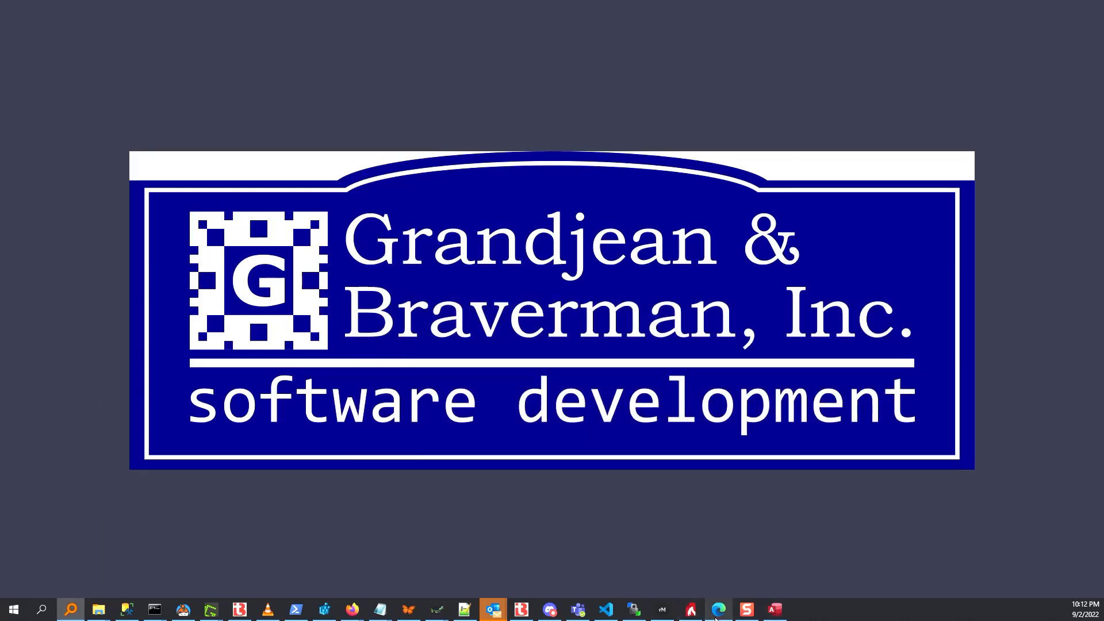
Step: Switch to the Edge browser and review the NewSort() article from its referenced articles back up to its title
{"action": "left_click", "coordinate": [718, 611]}
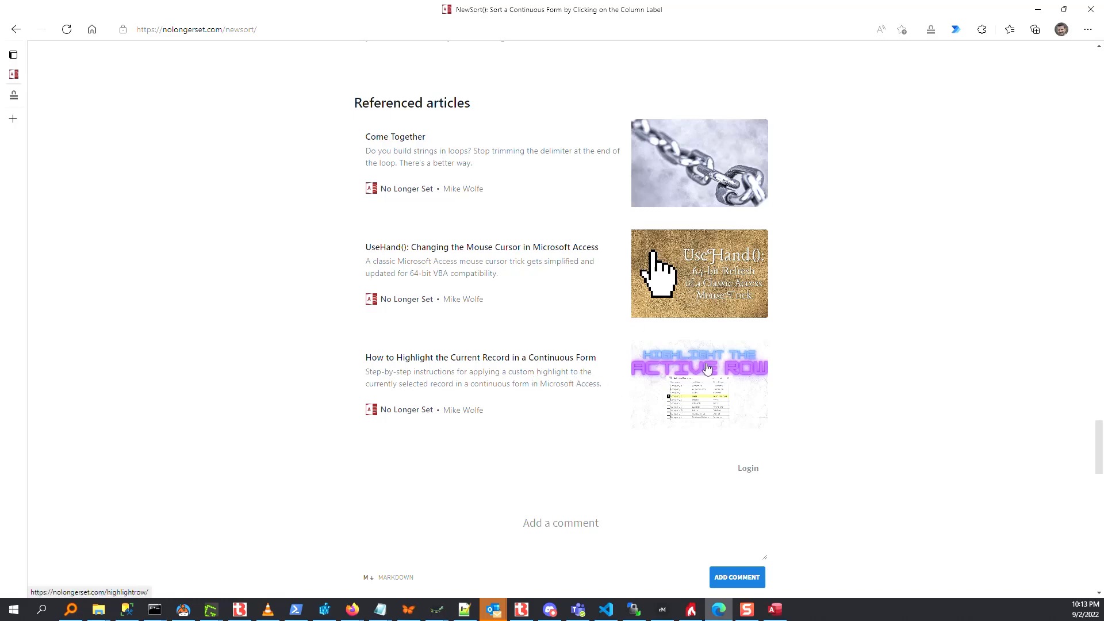
{"action": "scroll", "coordinate": [806, 429], "scroll_direction": "up", "scroll_amount": 10}
{"action": "scroll", "coordinate": [806, 431], "scroll_direction": "up", "scroll_amount": 15}
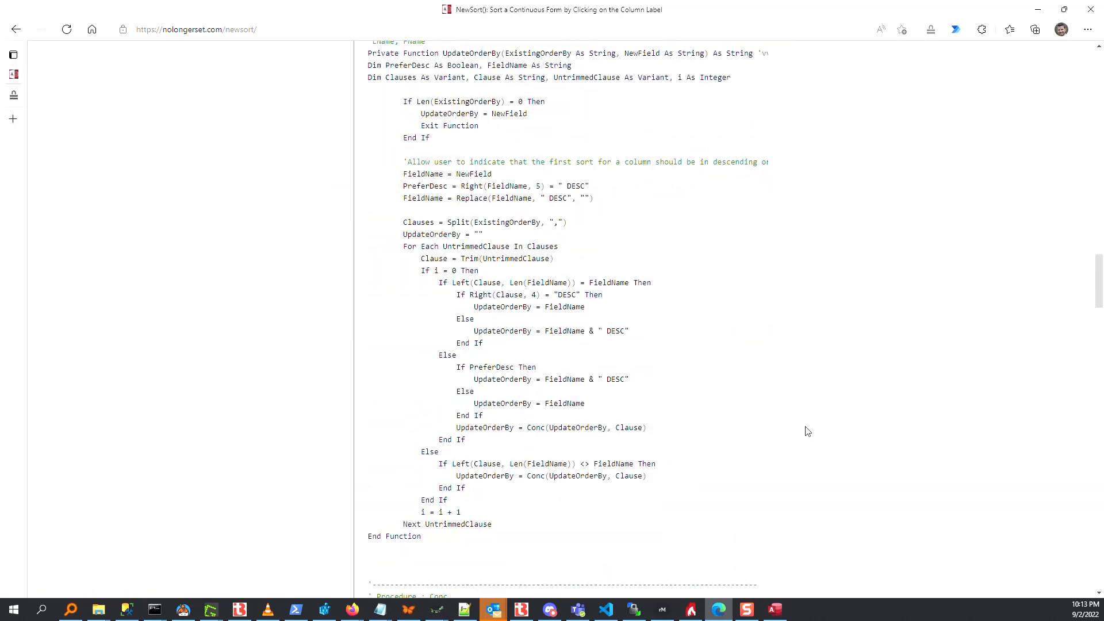
{"action": "scroll", "coordinate": [807, 431], "scroll_direction": "up", "scroll_amount": 10}
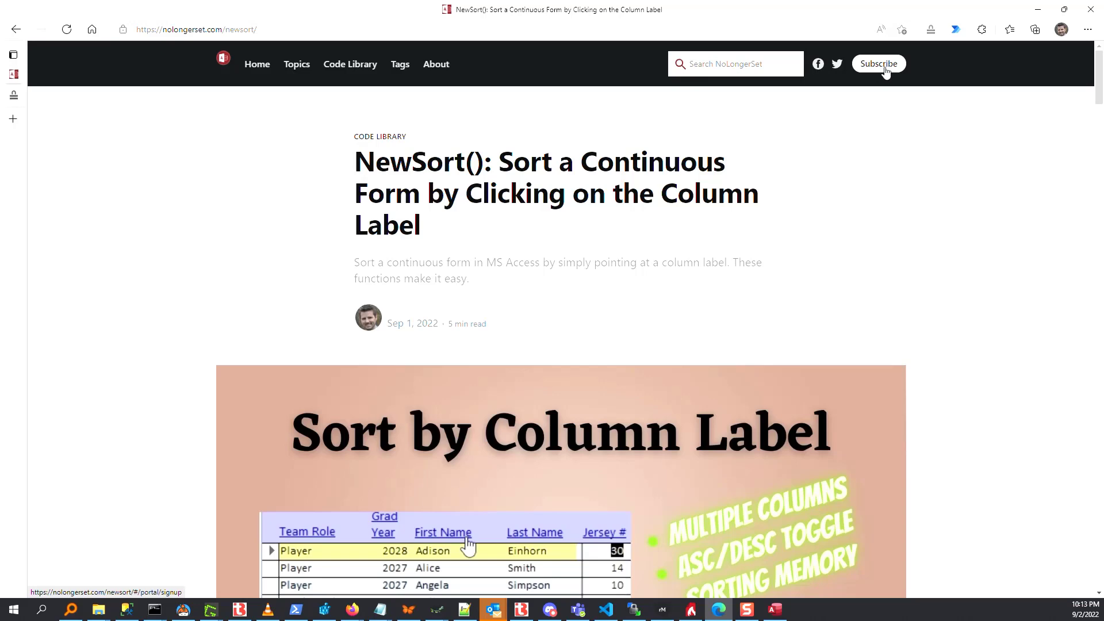
Step: Open the No Longer Set home page, browse the recent article listings, and return to the start of the page
{"action": "left_click", "coordinate": [258, 65]}
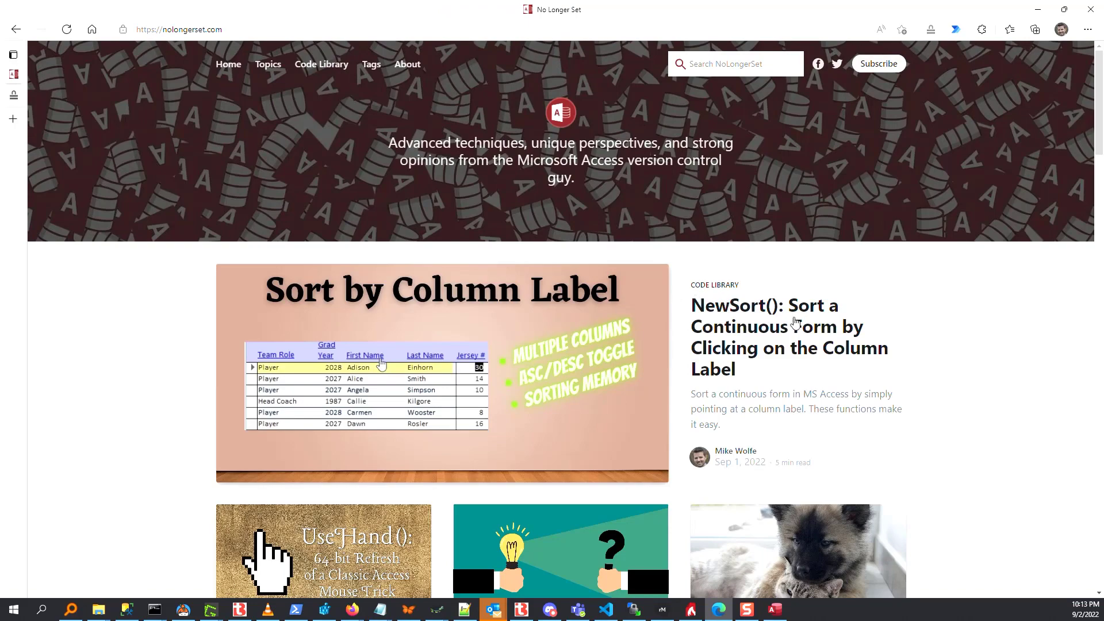
{"action": "scroll", "coordinate": [596, 344], "scroll_direction": "down", "scroll_amount": 9}
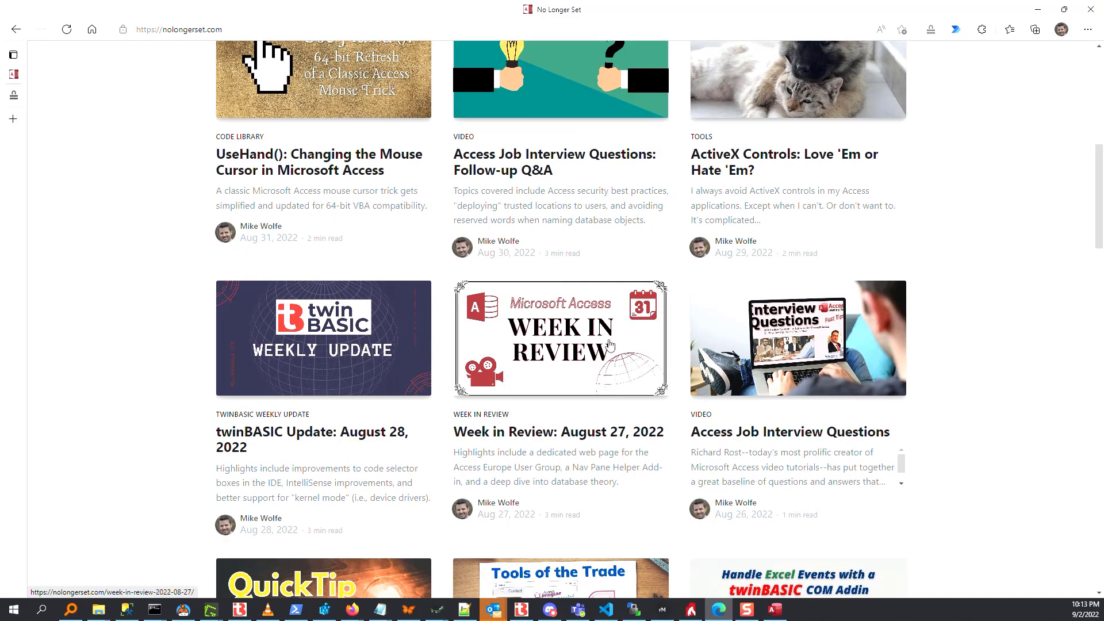
{"action": "scroll", "coordinate": [610, 345], "scroll_direction": "down", "scroll_amount": 8}
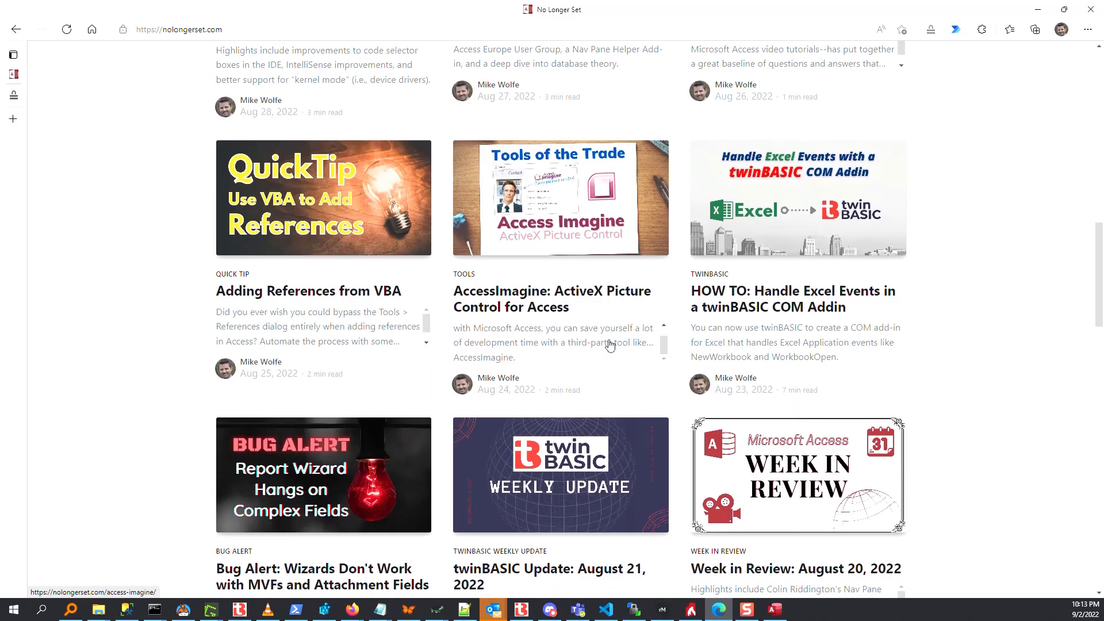
{"action": "scroll", "coordinate": [947, 359], "scroll_direction": "down", "scroll_amount": 15}
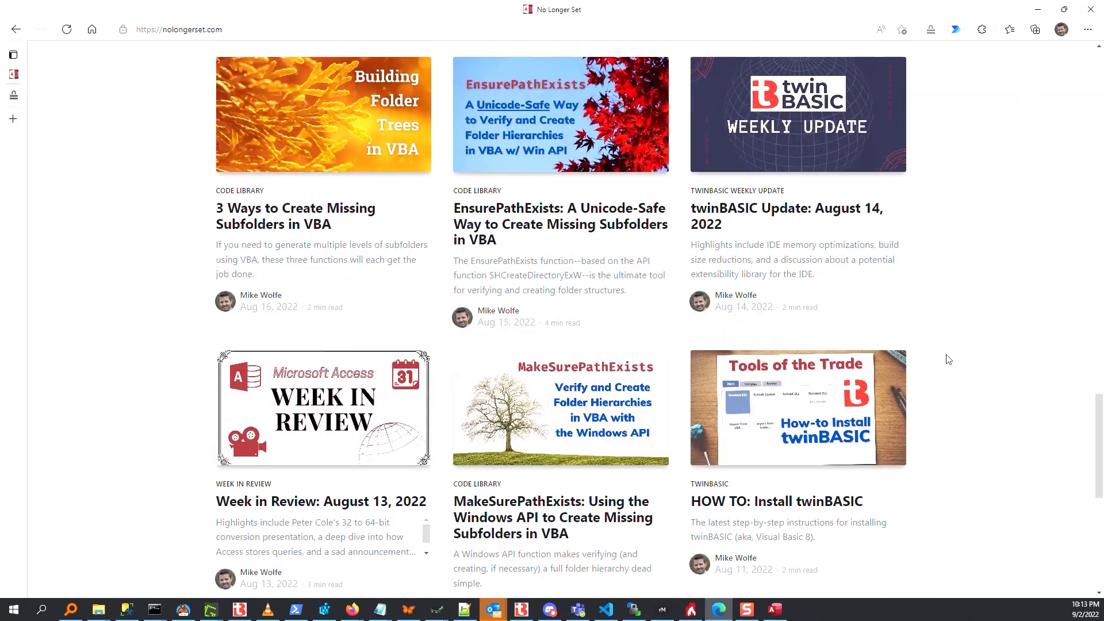
{"action": "left_click_drag", "start_coordinate": [1099, 437], "coordinate": [960, 106]}
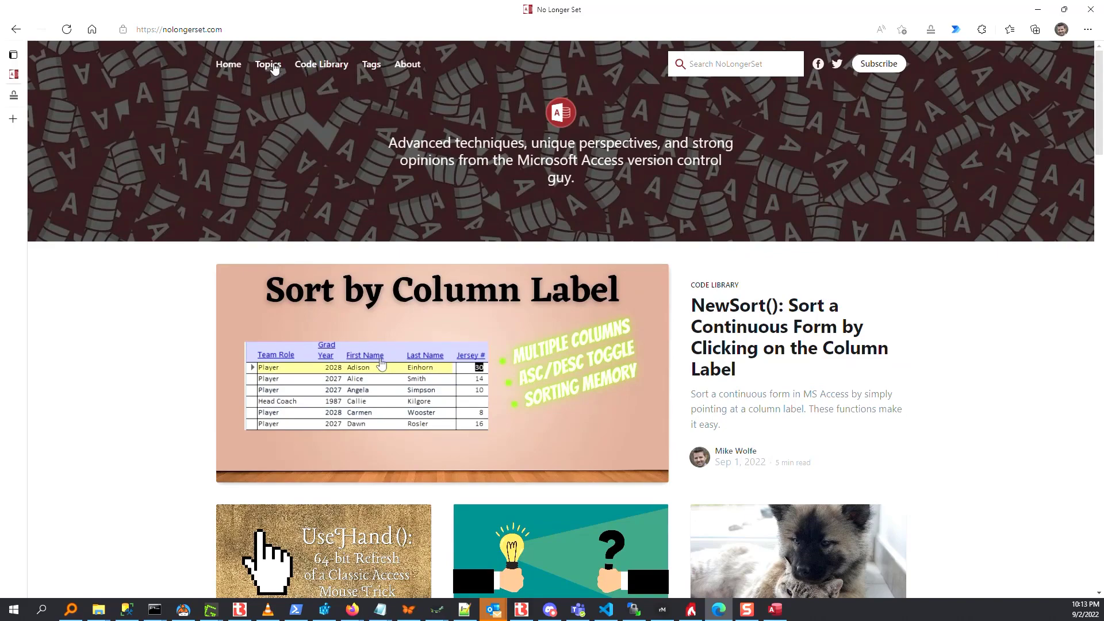
Step: Open the site's Topics page and browse the categorized article lists down to the Code Library section
{"action": "left_click", "coordinate": [274, 67]}
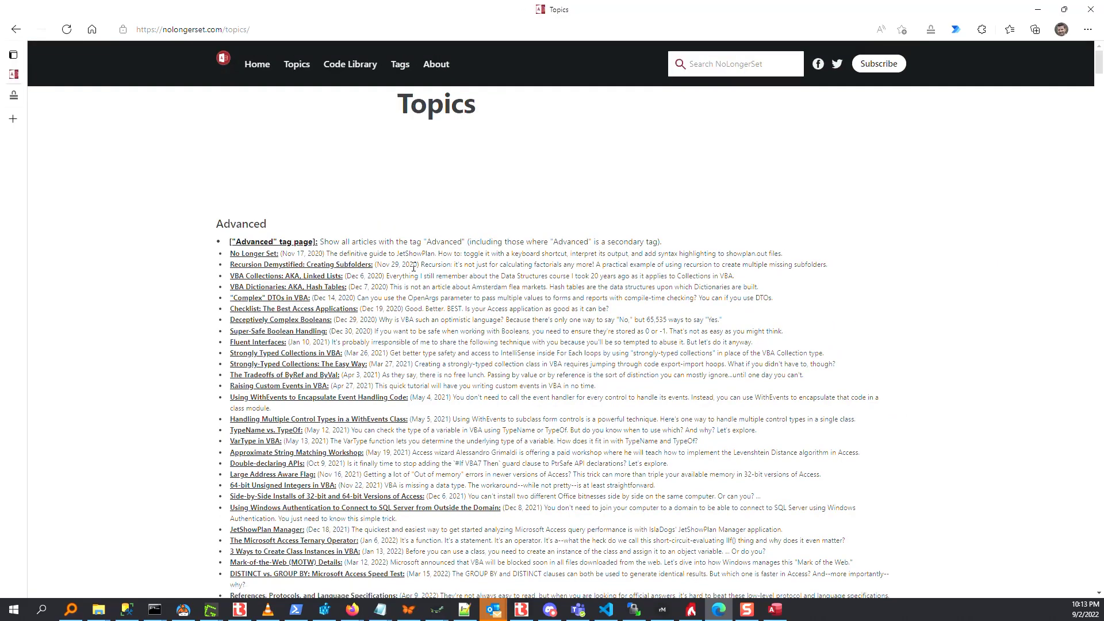
{"action": "scroll", "coordinate": [552, 321], "scroll_direction": "down", "scroll_amount": 10}
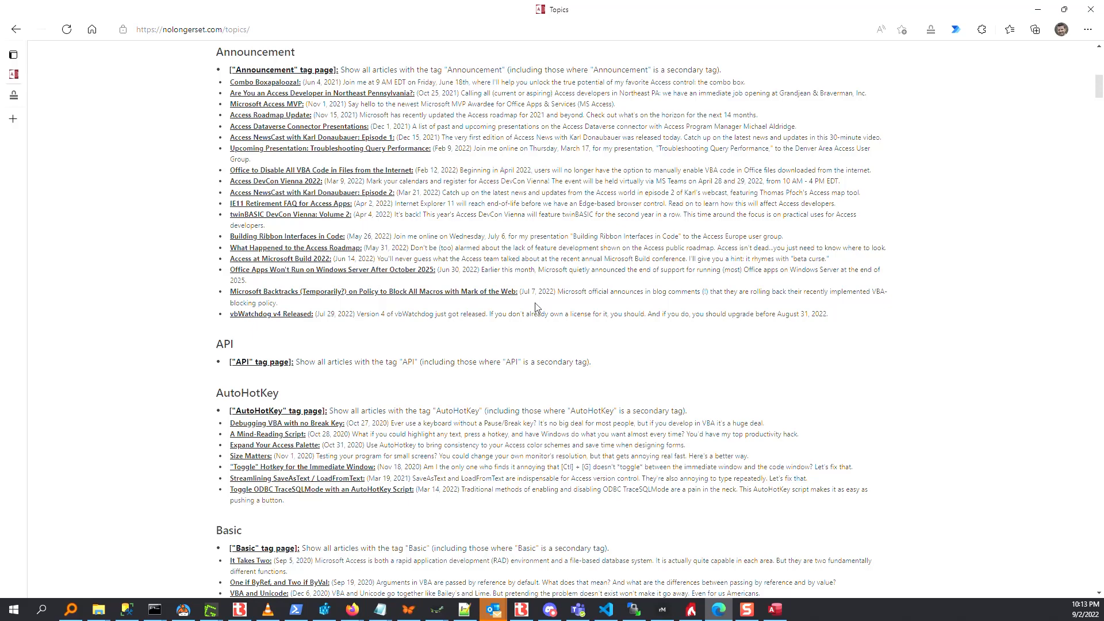
{"action": "scroll", "coordinate": [535, 308], "scroll_direction": "down", "scroll_amount": 15}
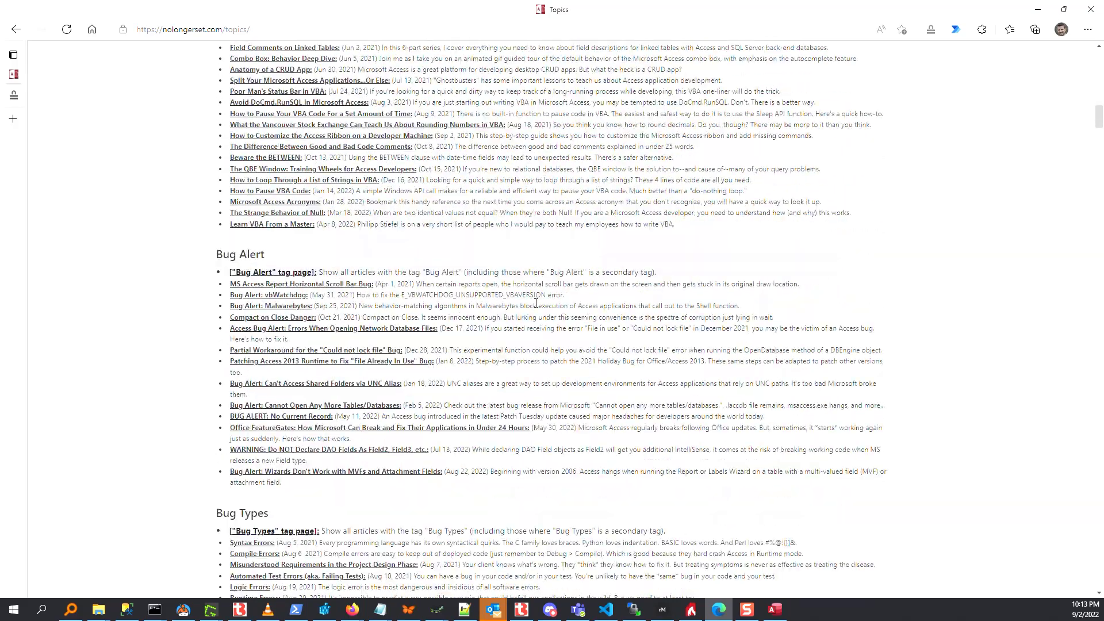
{"action": "scroll", "coordinate": [535, 305], "scroll_direction": "down", "scroll_amount": 6}
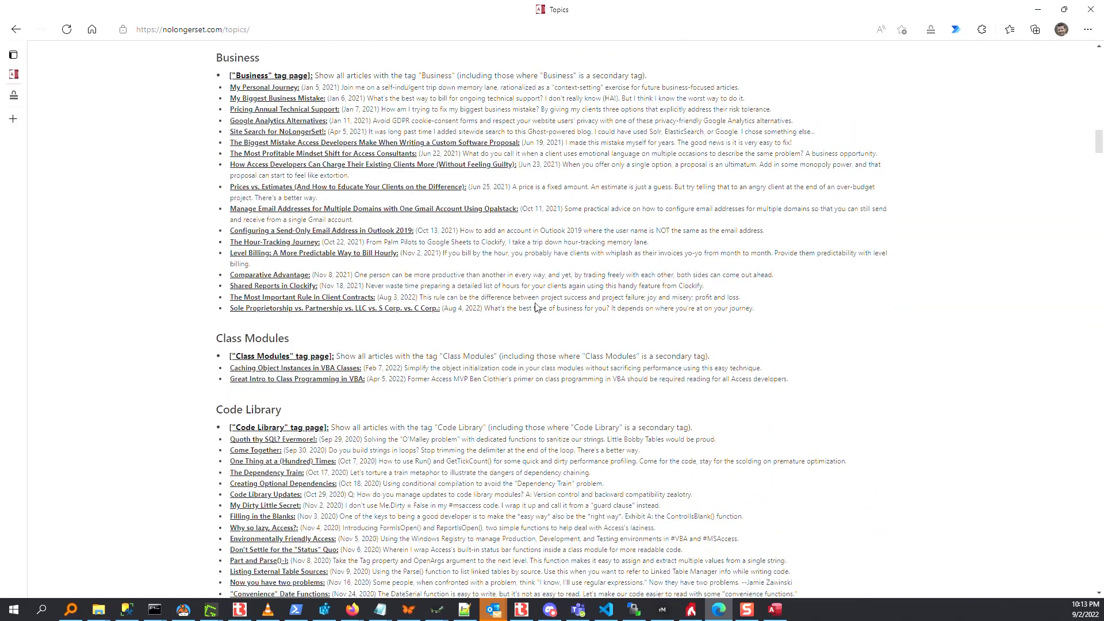